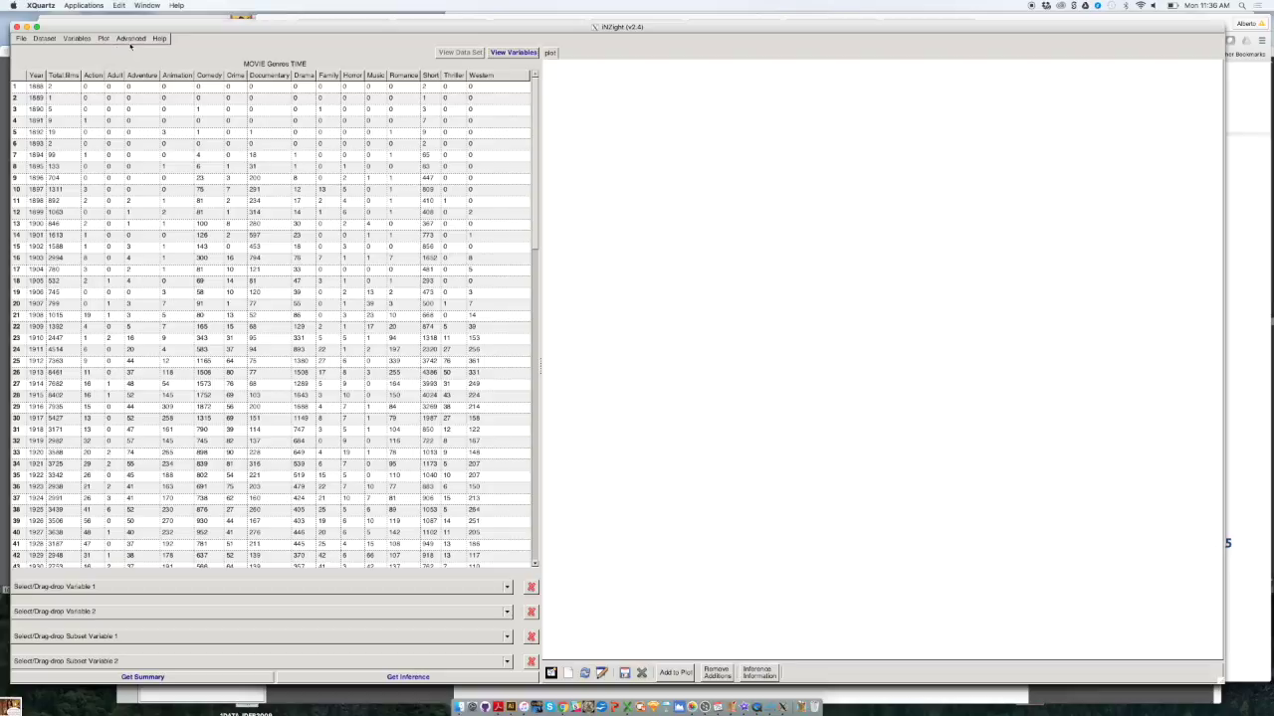
- Open the Time Series tool, place its window over the empty plot area, and choose Year as the time variable
click(130, 39)
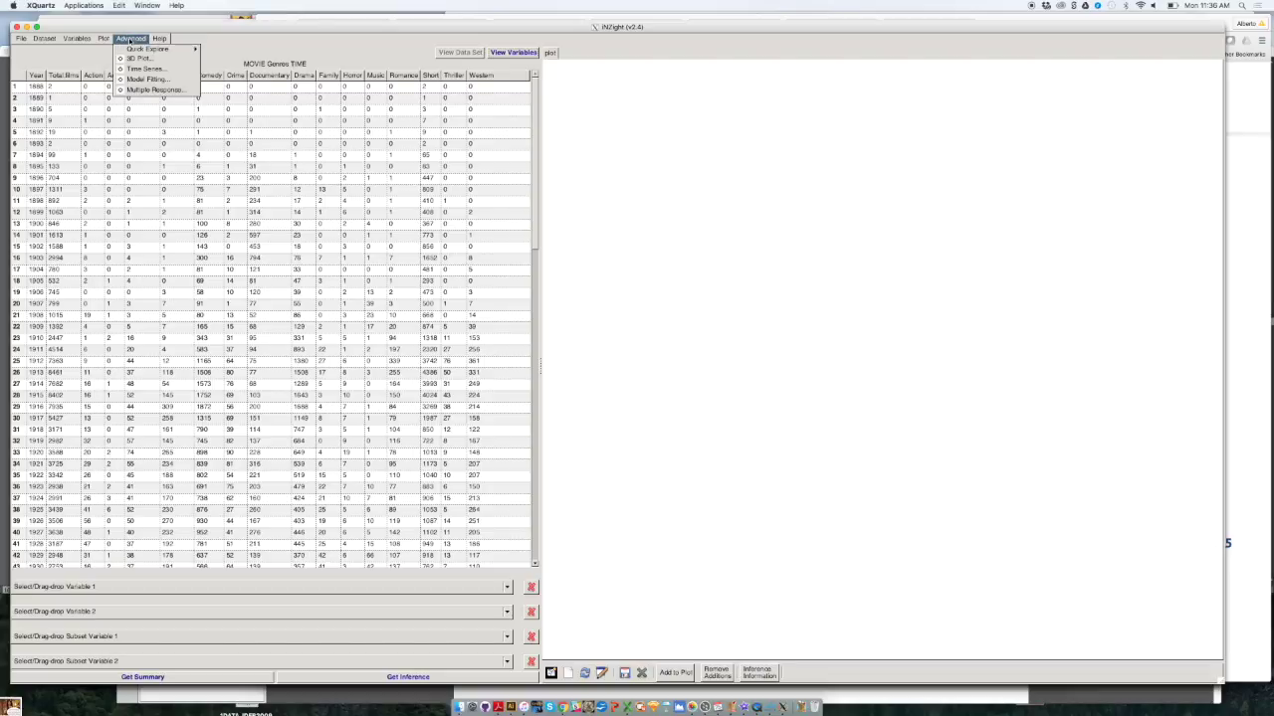
click(136, 69)
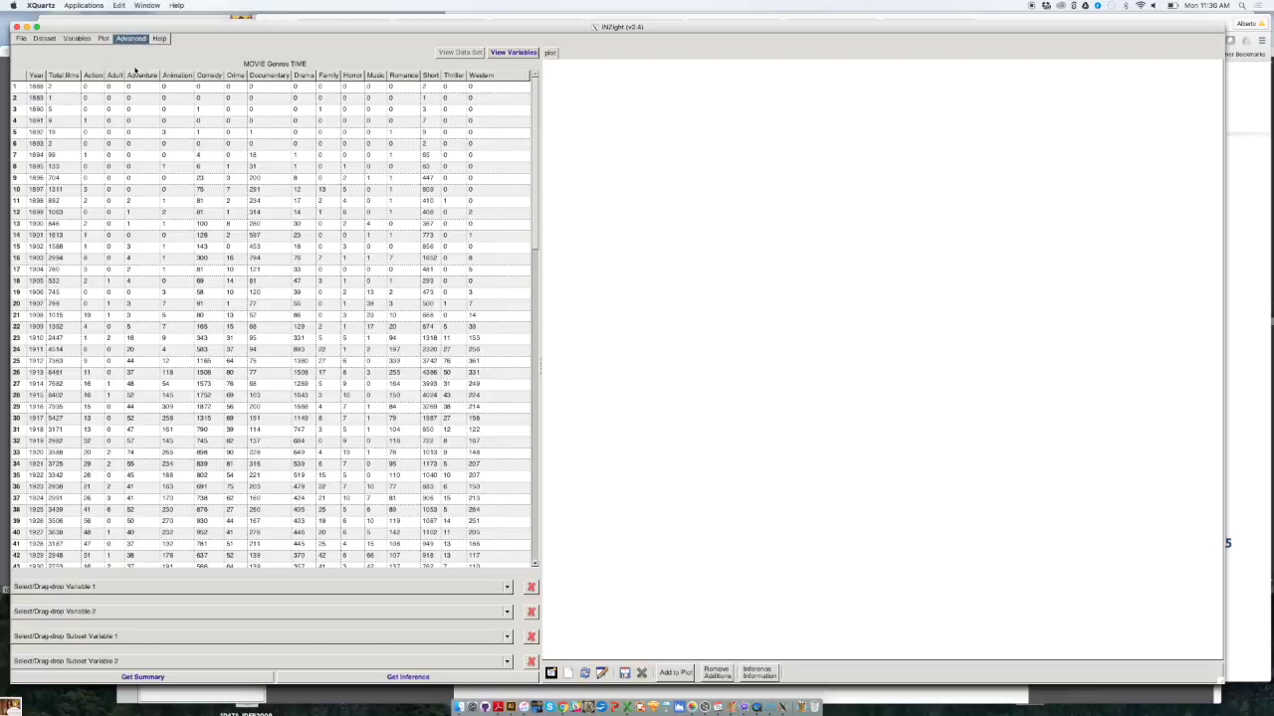
drag(179, 38, 733, 120)
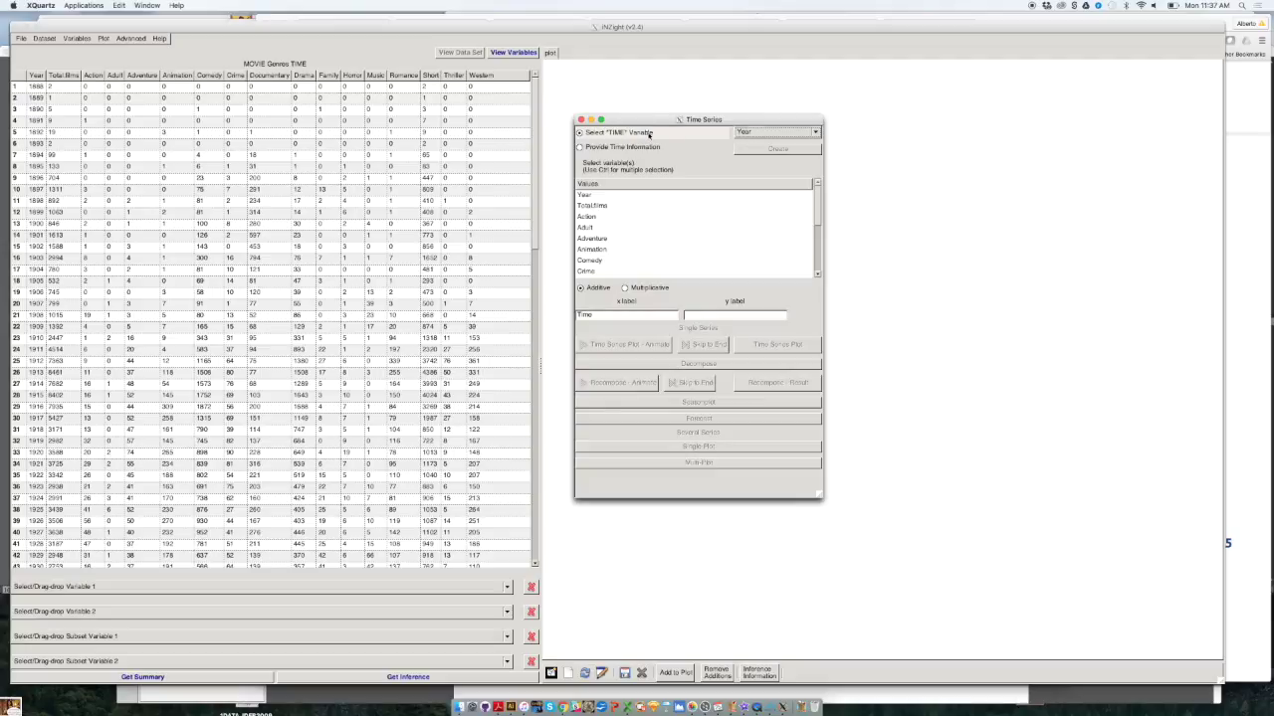
click(751, 134)
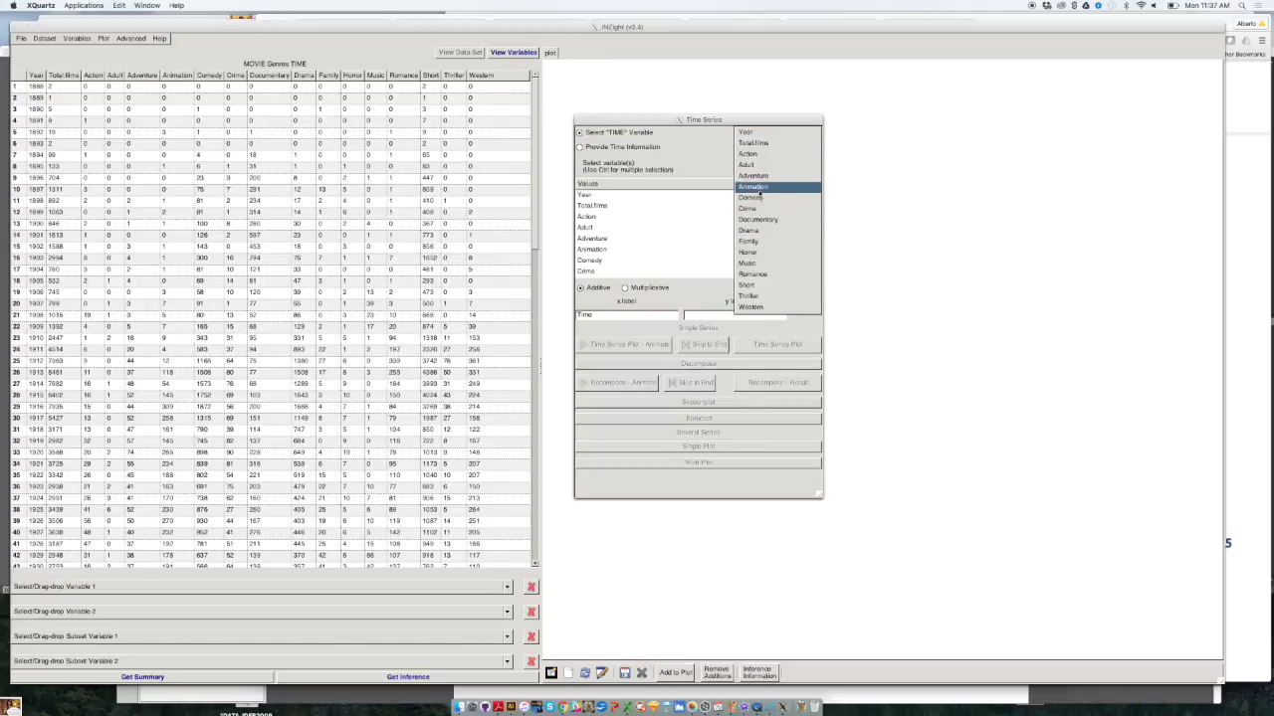
click(753, 132)
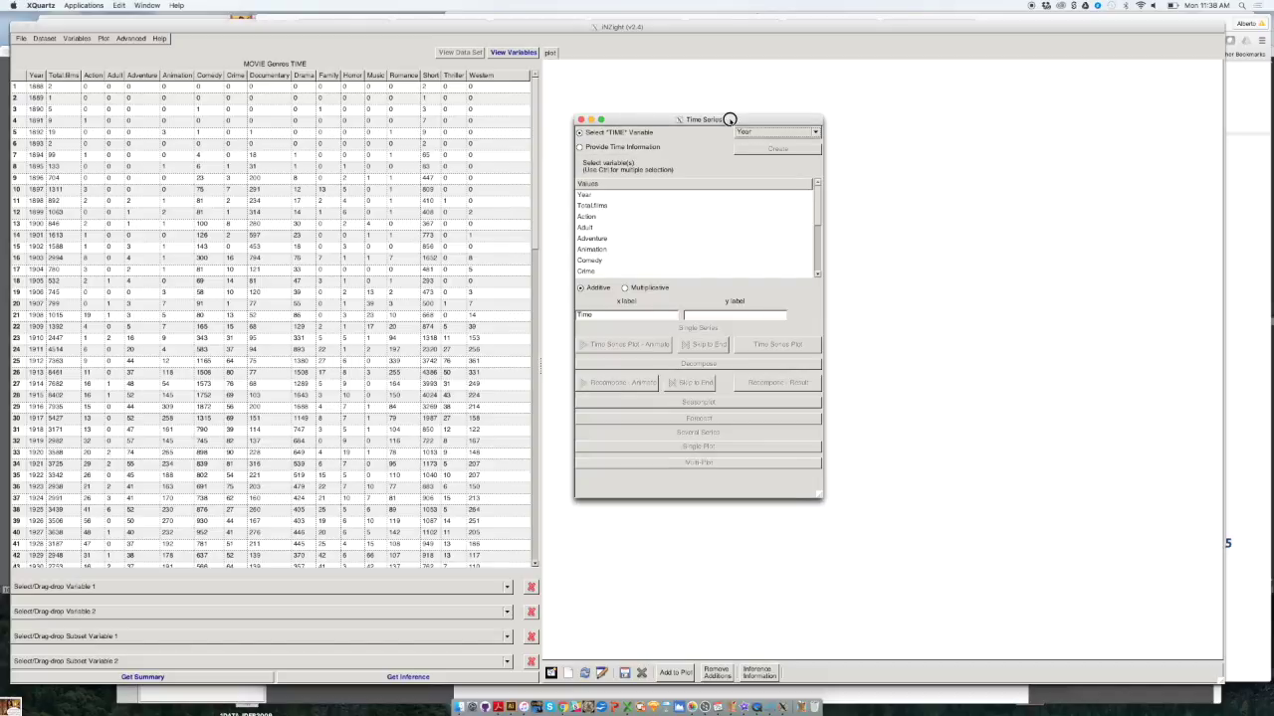
- Move and enlarge the Time Series window, and draw a non-animated time series plot of the Horror variable
drag(730, 119, 727, 98)
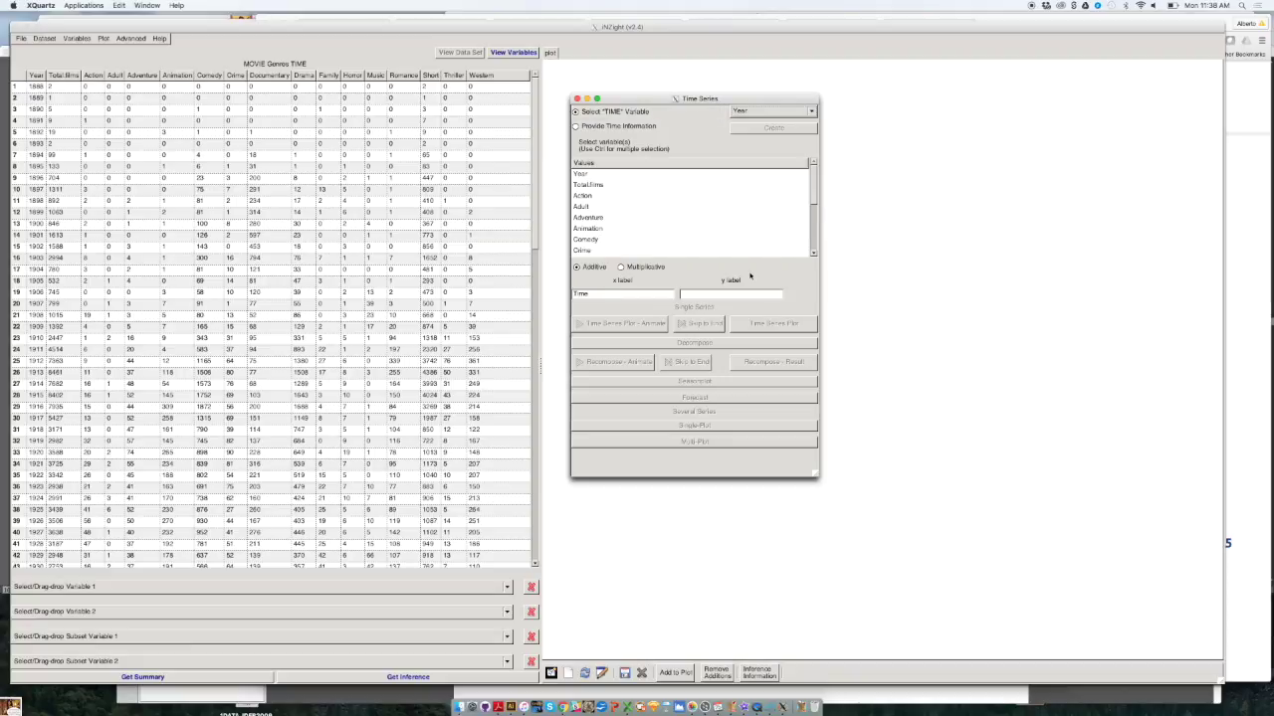
drag(811, 470, 824, 574)
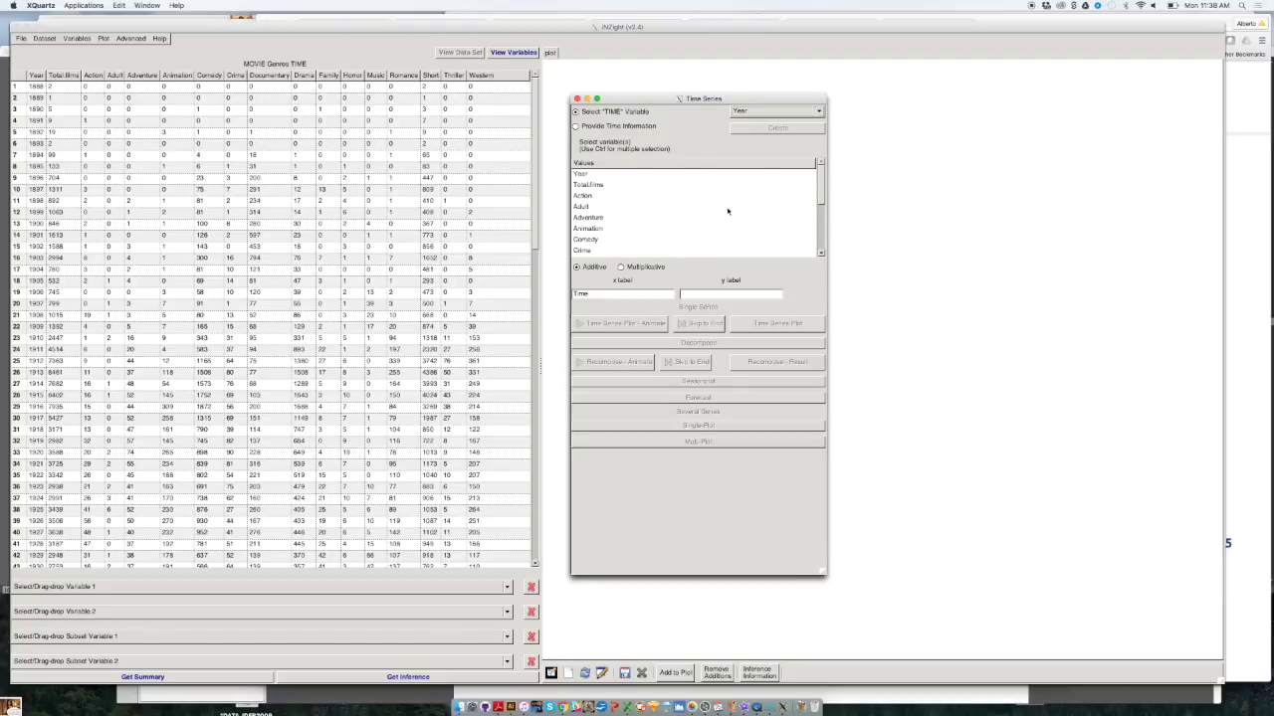
drag(818, 198, 809, 231)
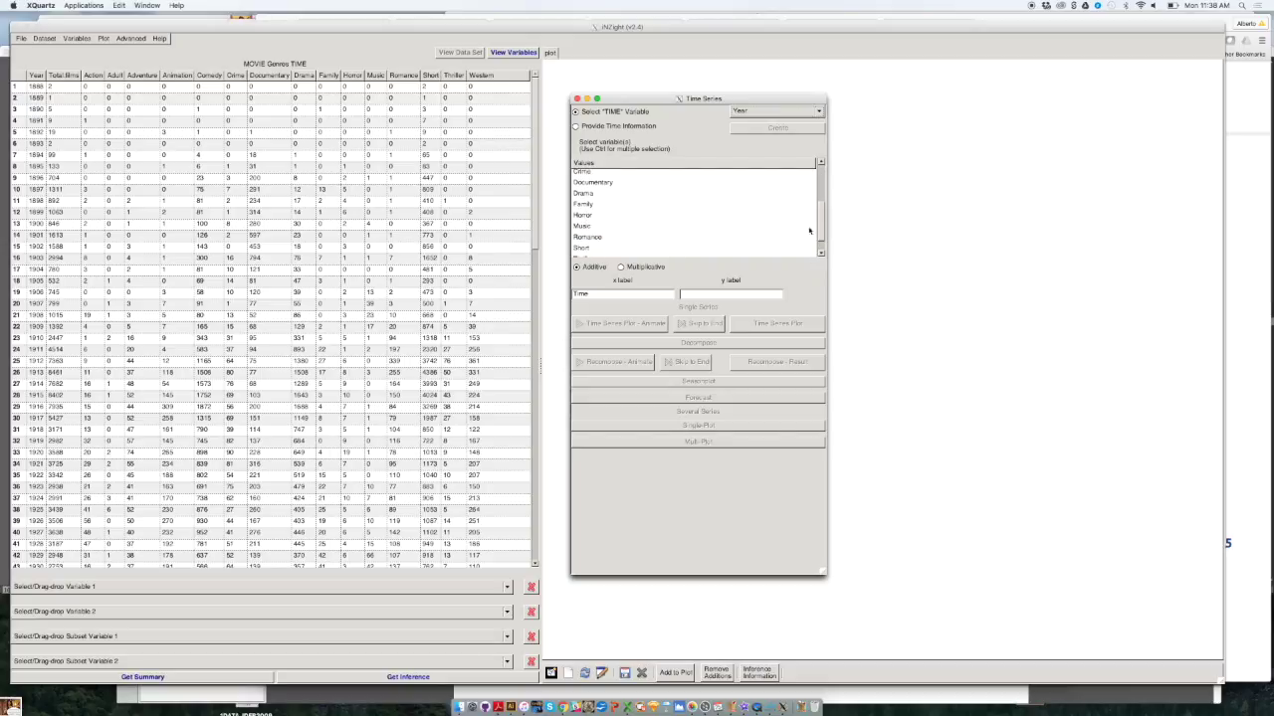
click(610, 216)
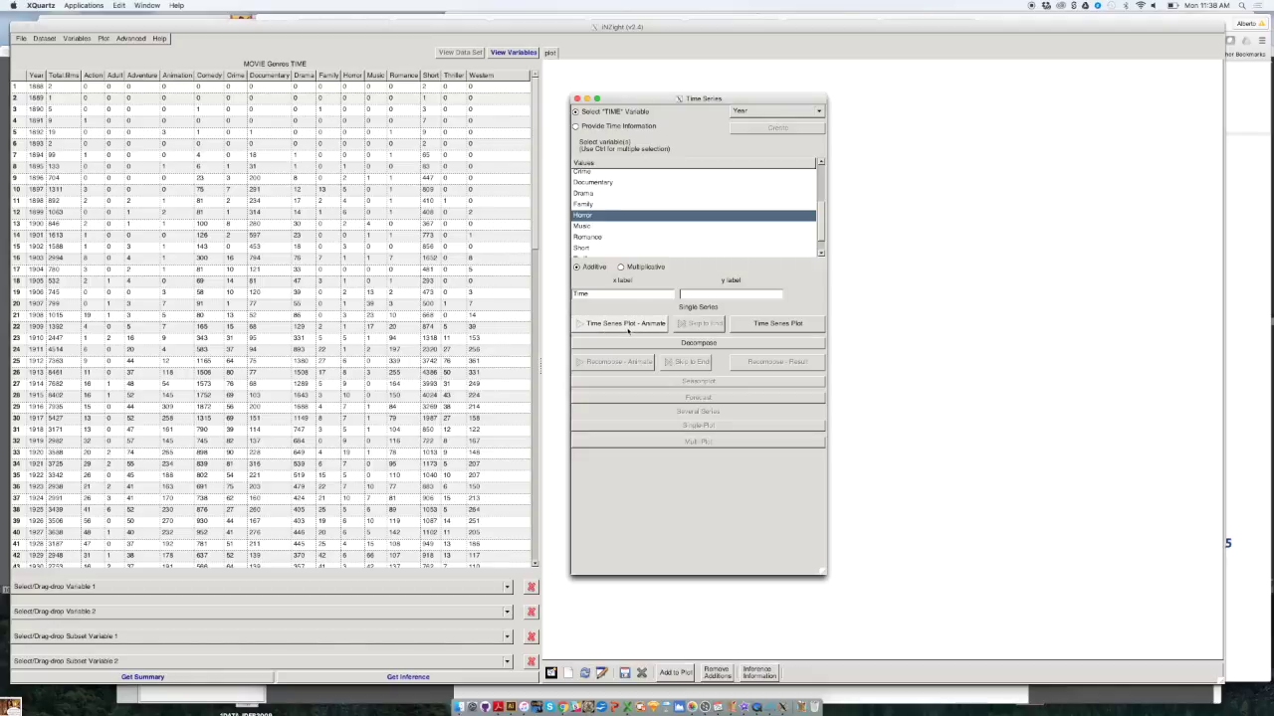
click(756, 326)
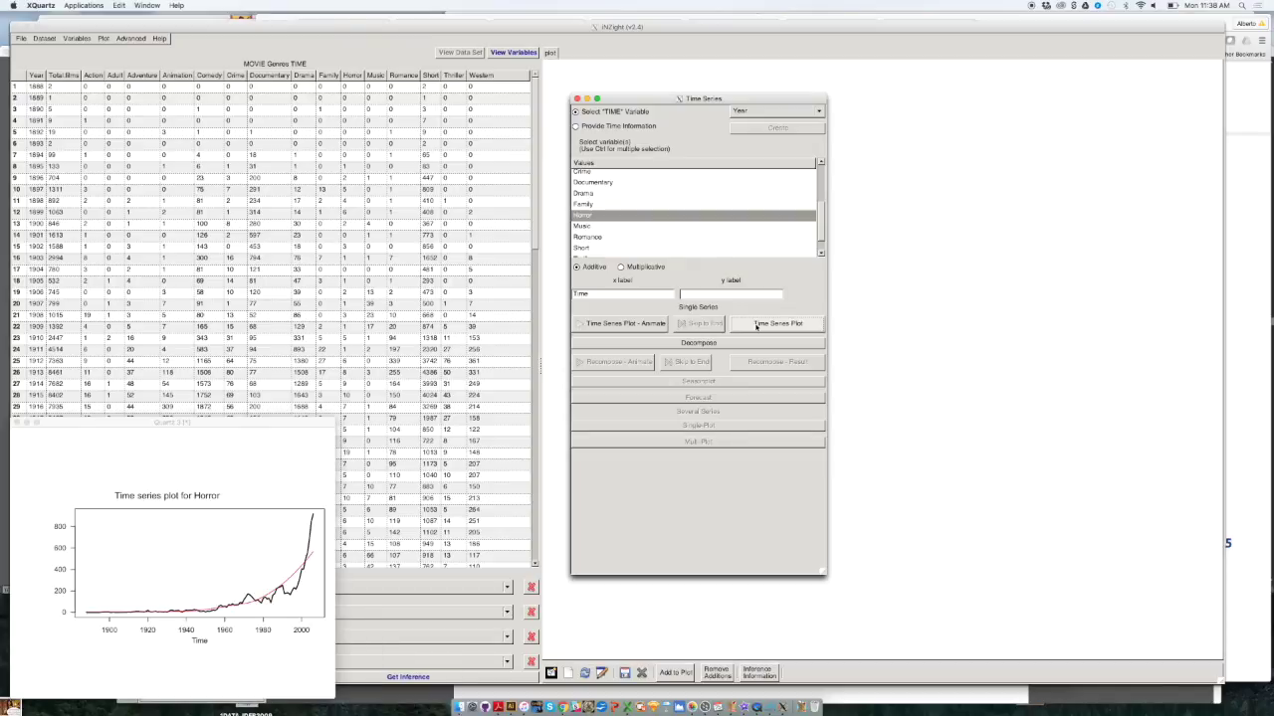
- Enlarge the Horror plot window and position it over the data table, beside the Time Series window
click(257, 421)
drag(256, 421, 290, 139)
drag(370, 415, 512, 637)
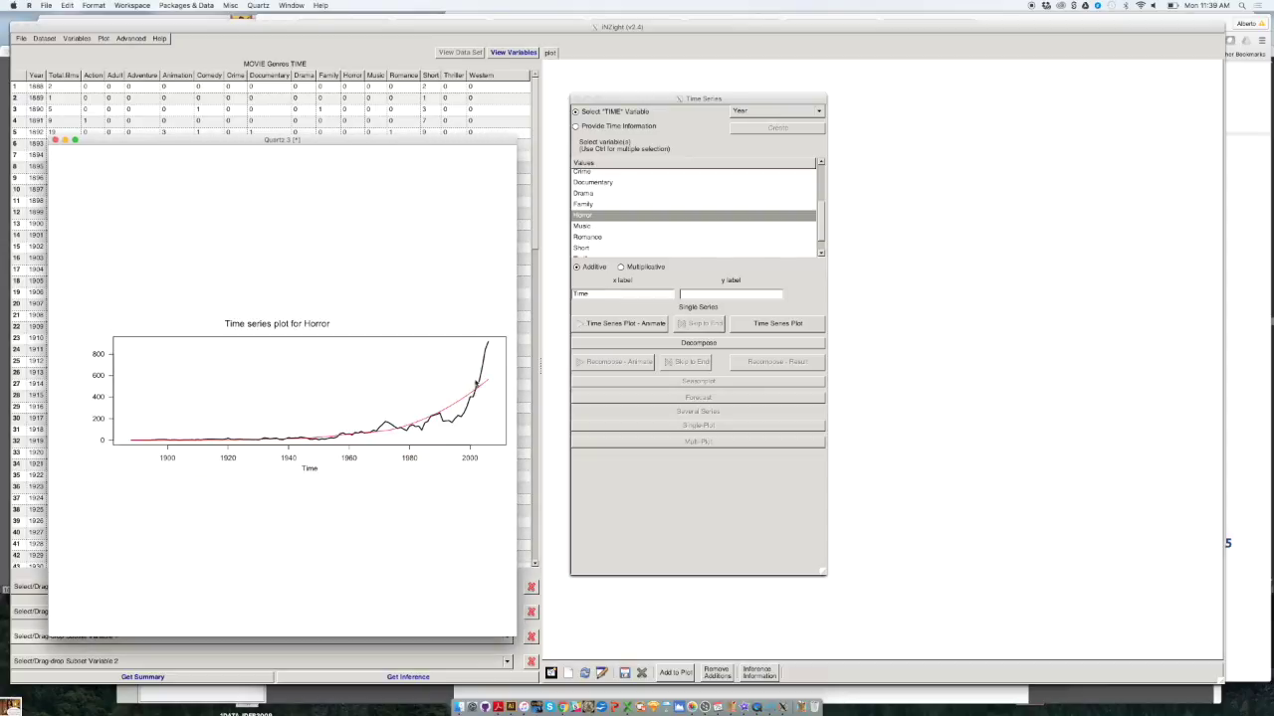
drag(133, 140, 120, 98)
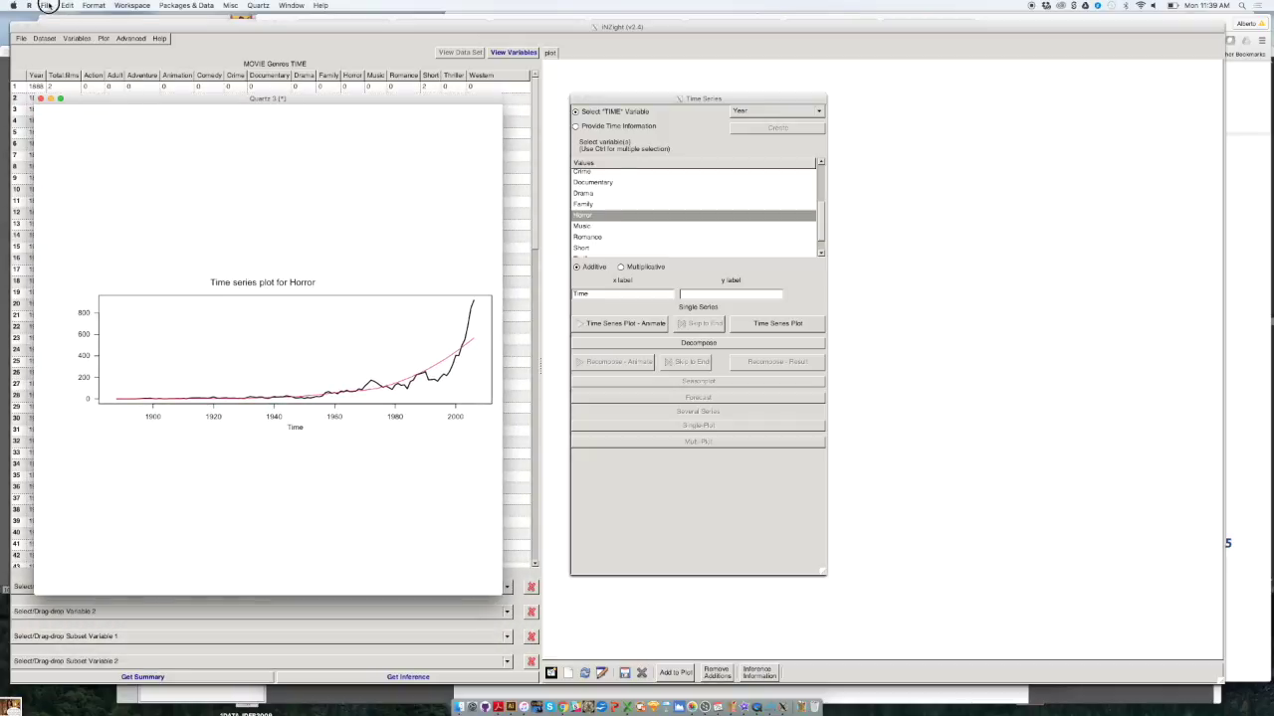
- Check the file commands available for saving the Horror plot, and close the plot window
click(46, 5)
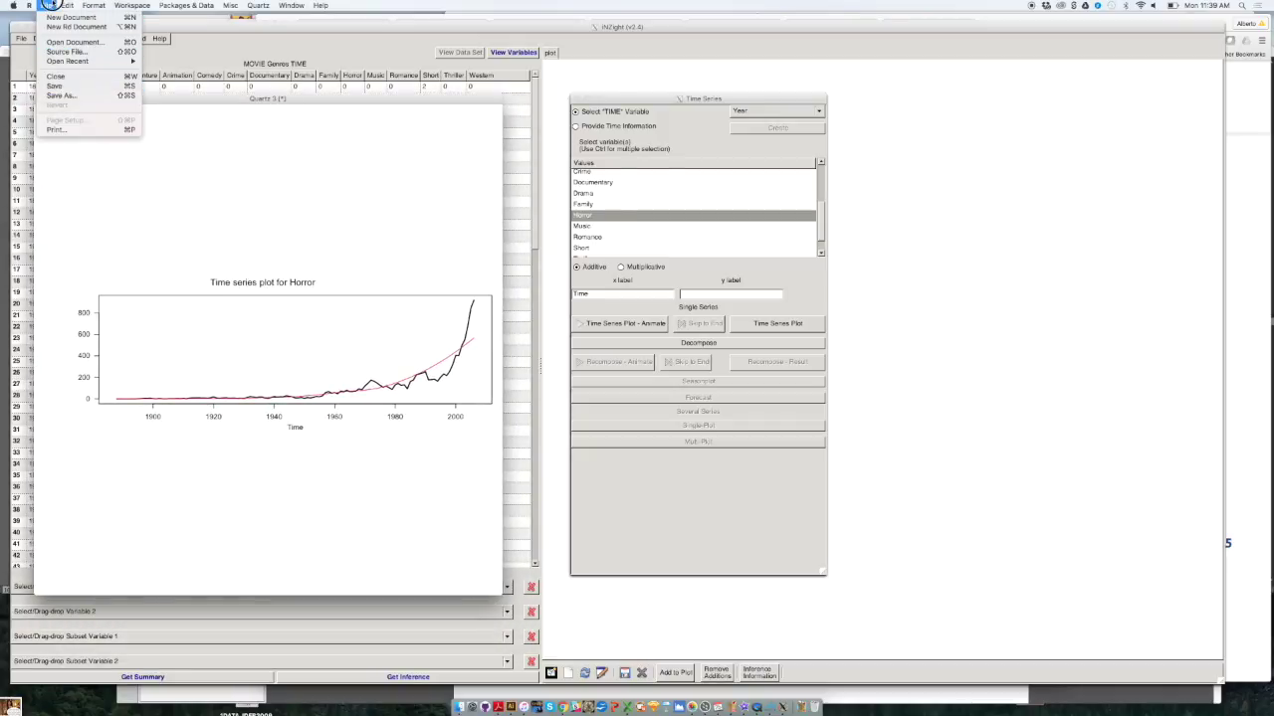
click(87, 98)
mouse_move(86, 99)
mouse_down()
mouse_move(94, 117)
mouse_move(91, 99)
mouse_up()
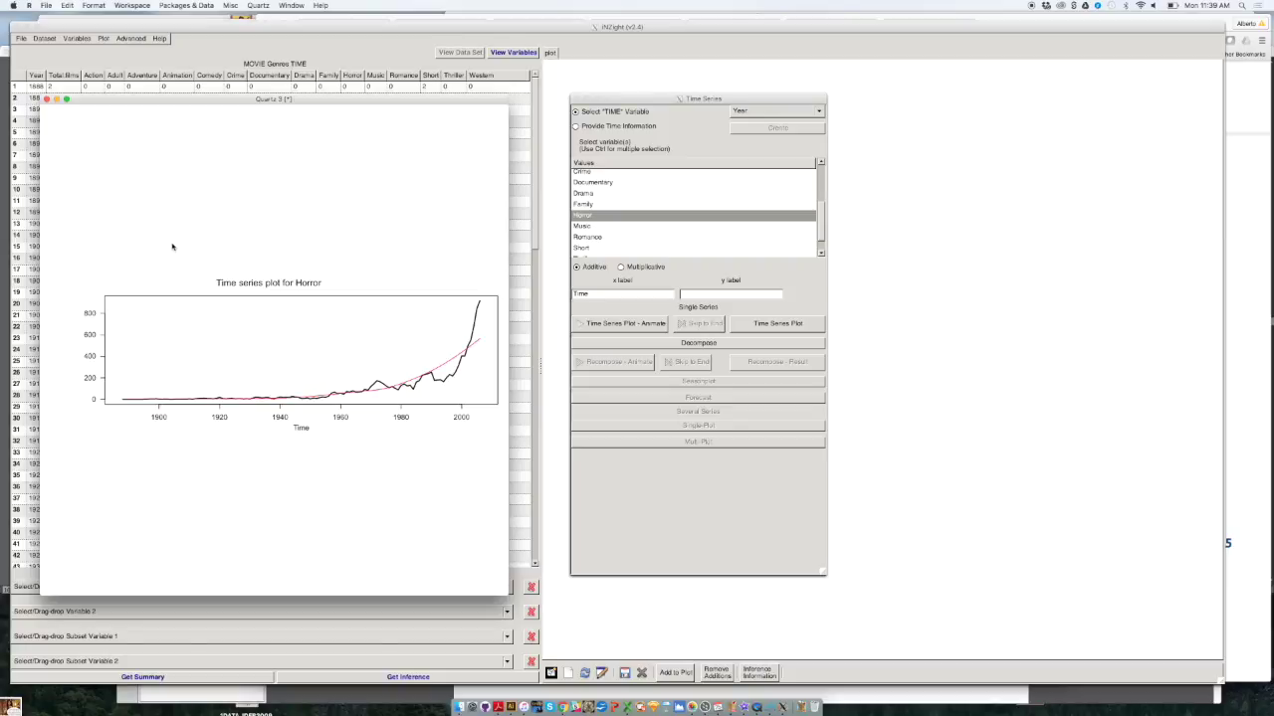
click(46, 100)
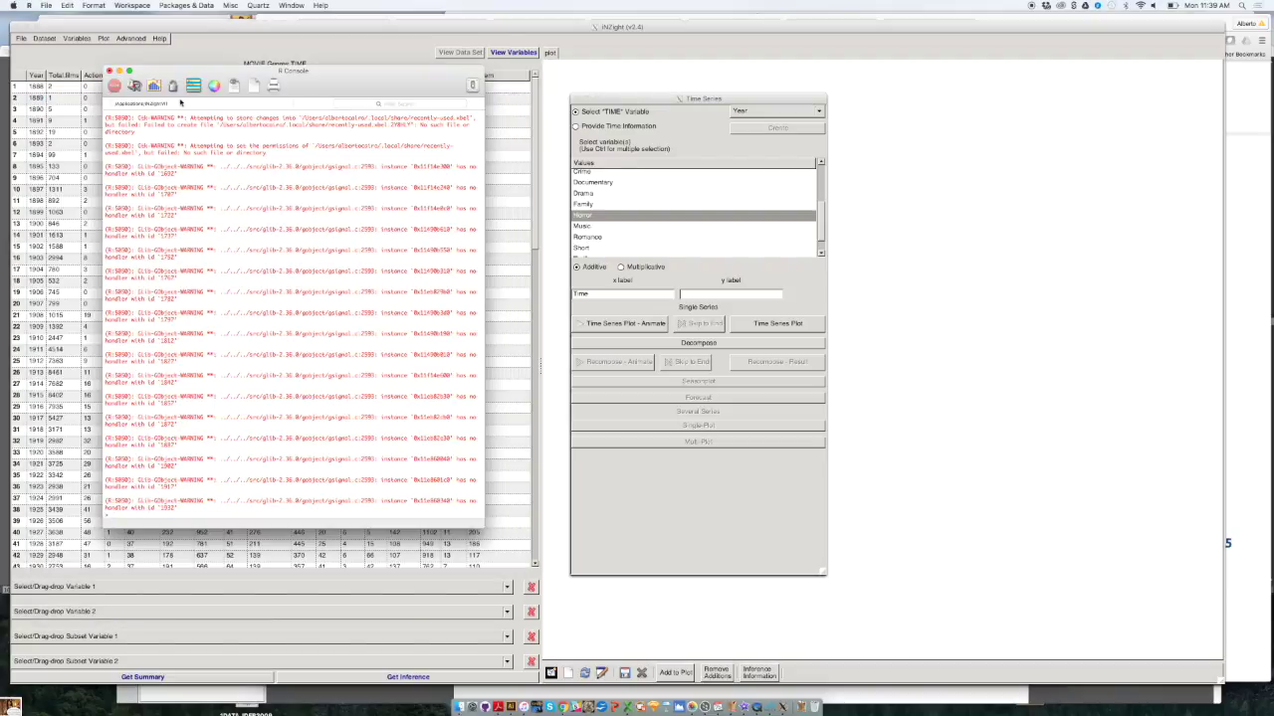
- Move the R Console out of the way and shrink the main iNZight window to uncover the Time Series window
drag(434, 75, 1252, 281)
click(1008, 174)
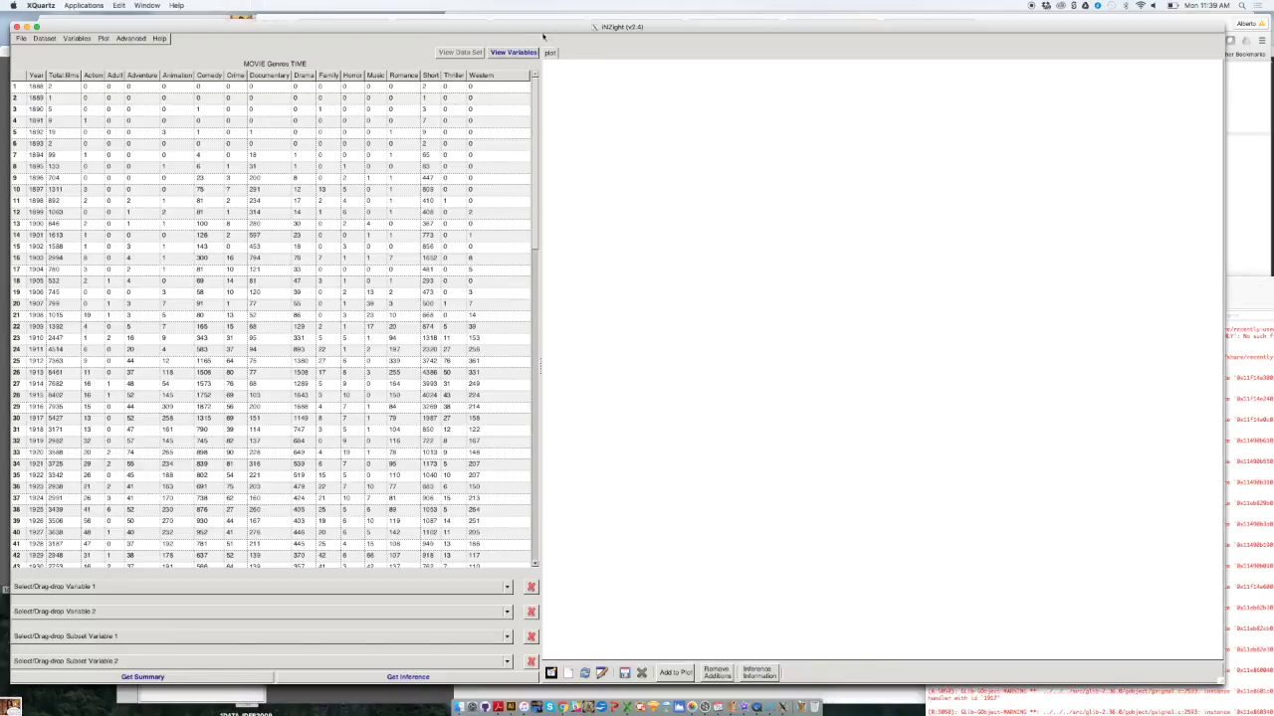
drag(538, 28, 545, 137)
drag(630, 99, 591, 182)
click(577, 136)
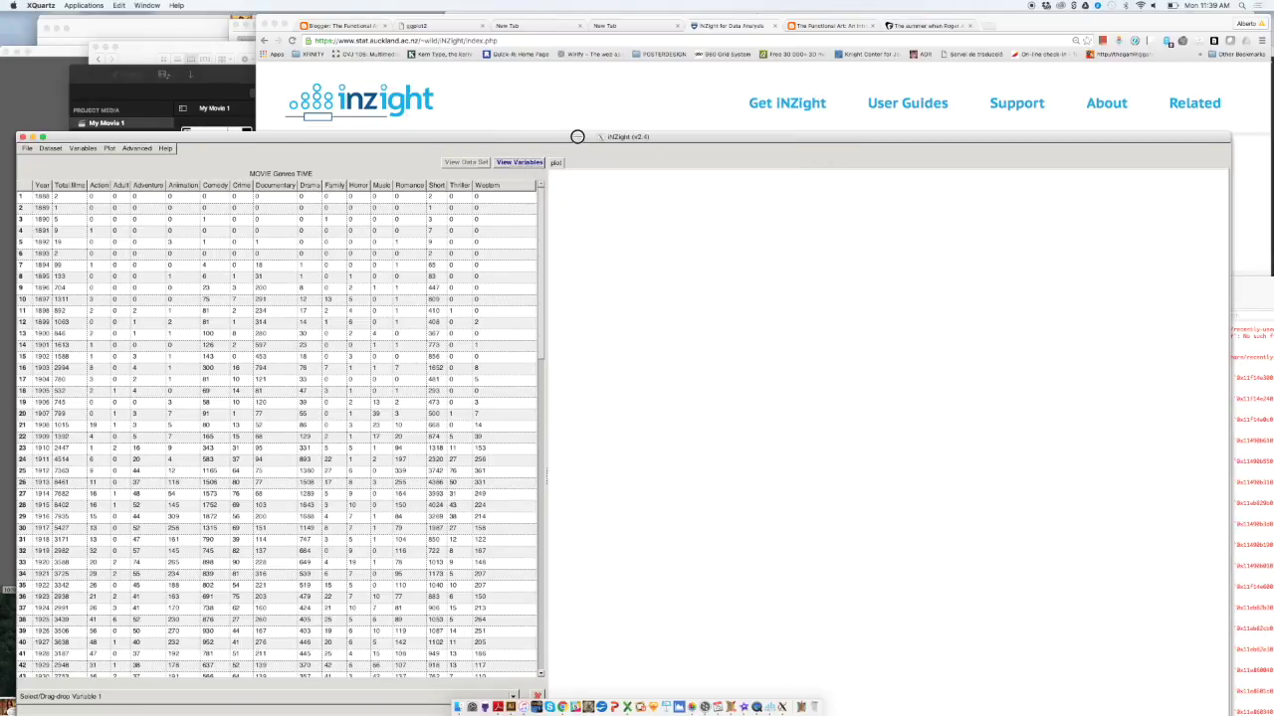
drag(577, 136, 553, 46)
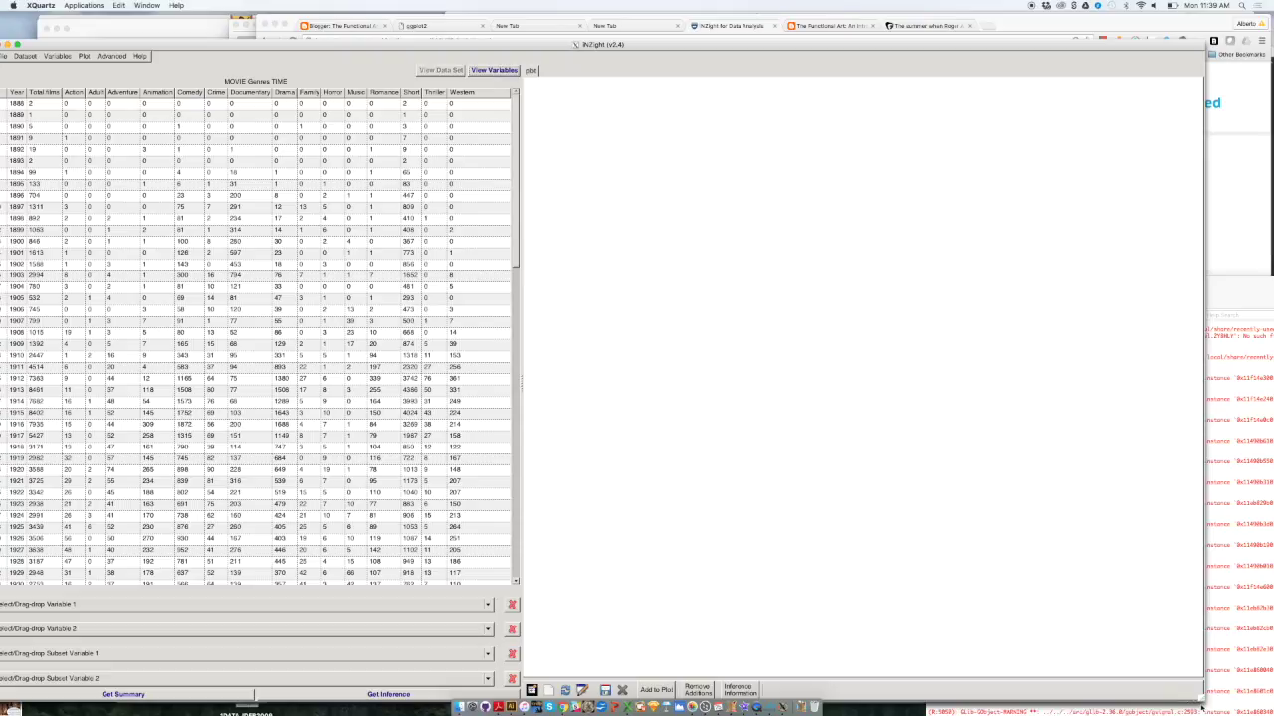
drag(1202, 698, 959, 615)
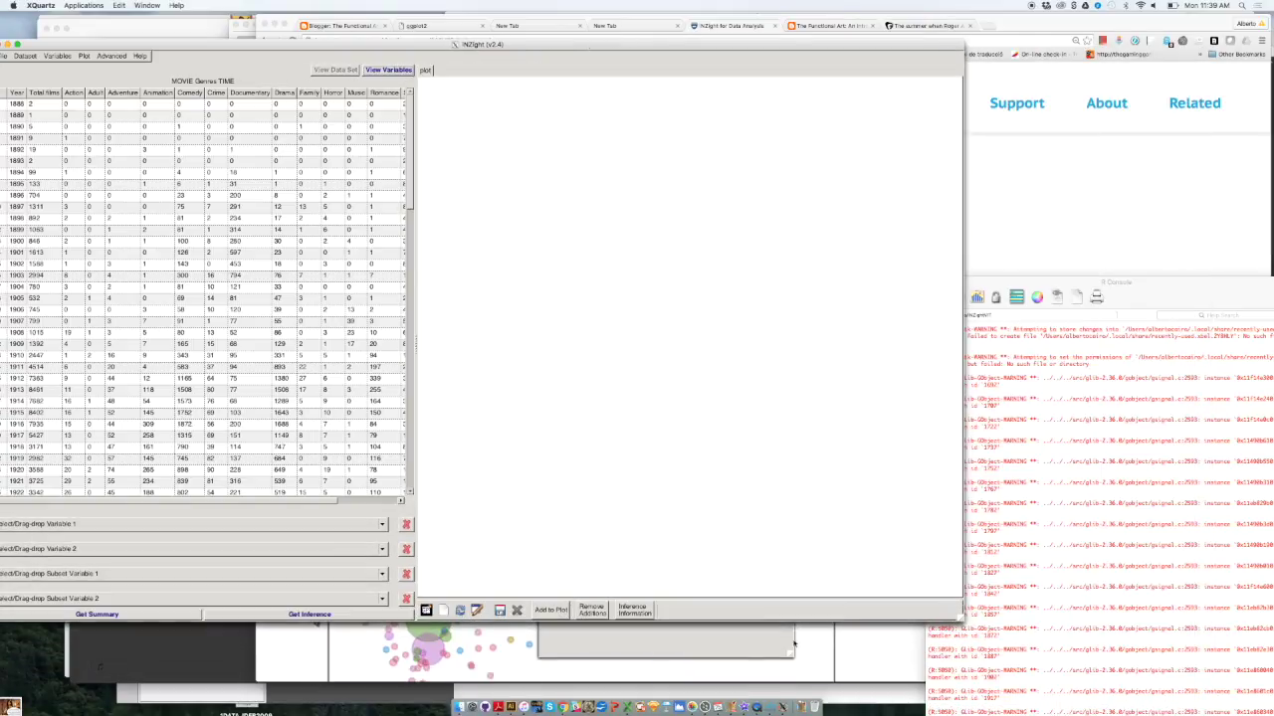
- Bring the Time Series window in front of the main window and select Horror, Music and Romance as the variables
click(767, 650)
drag(701, 183, 720, 80)
click(576, 197)
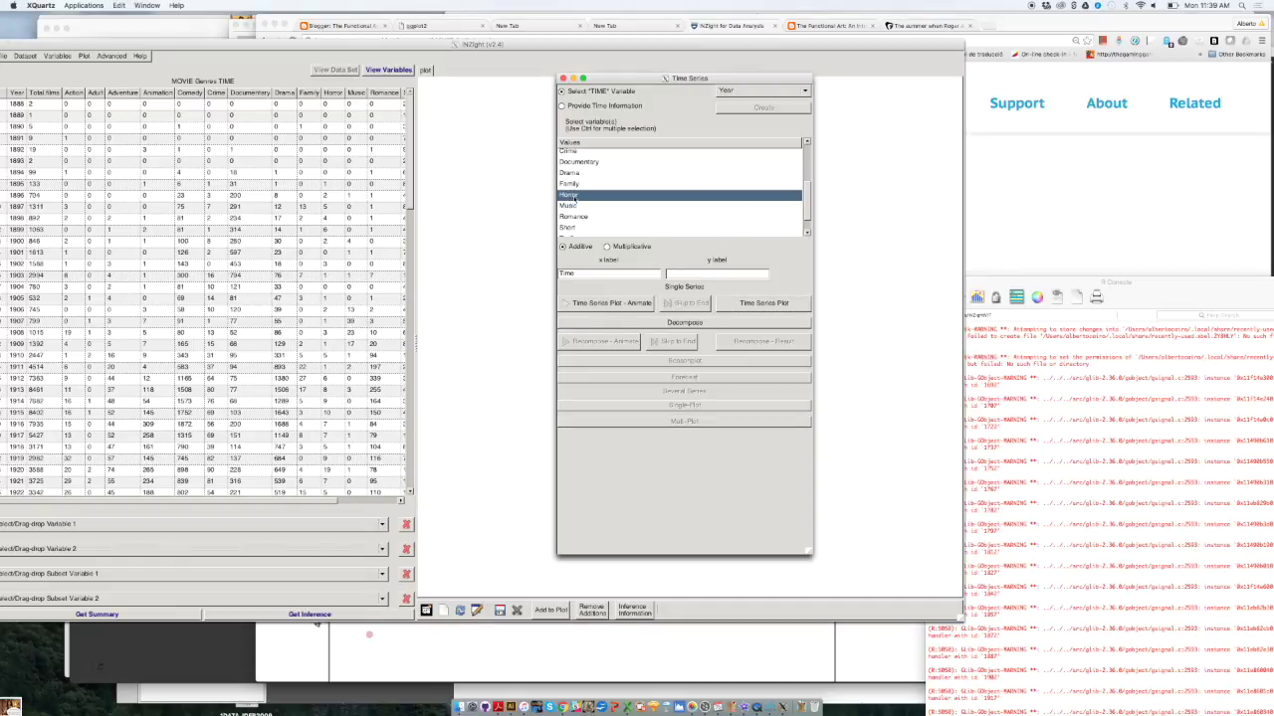
click(567, 206)
click(568, 196)
ctrl+click(568, 206)
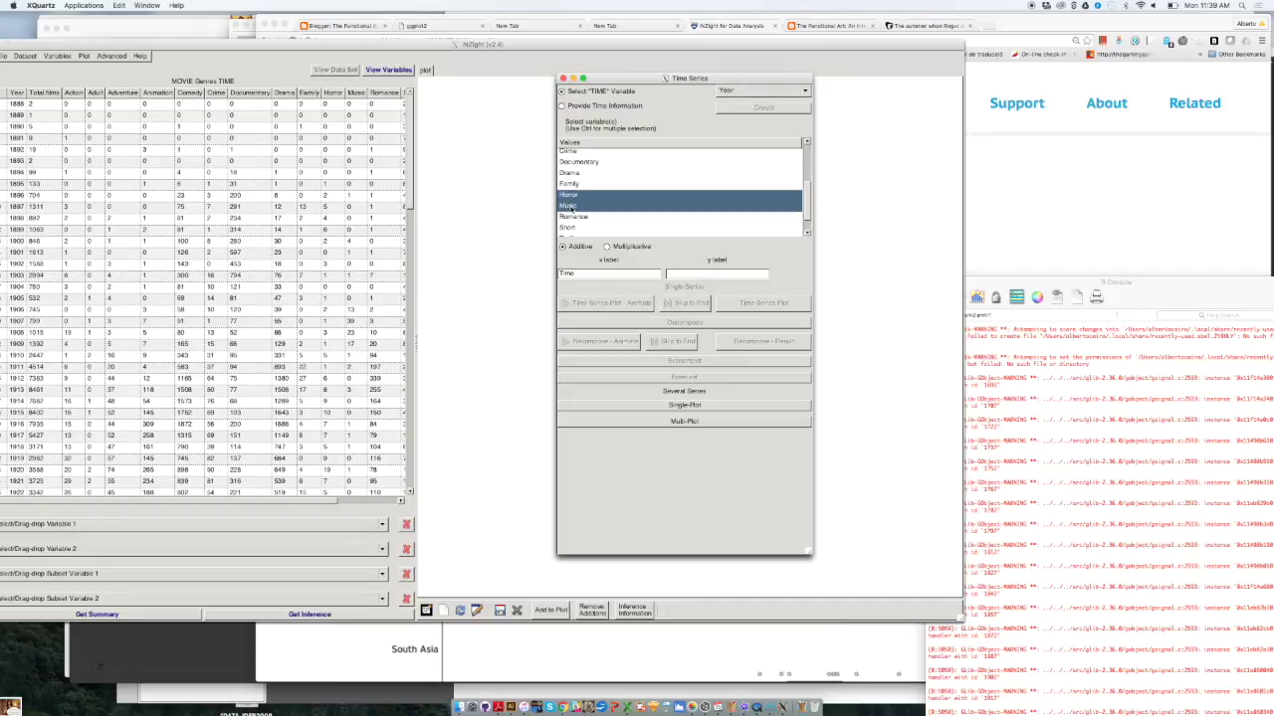
ctrl+click(573, 217)
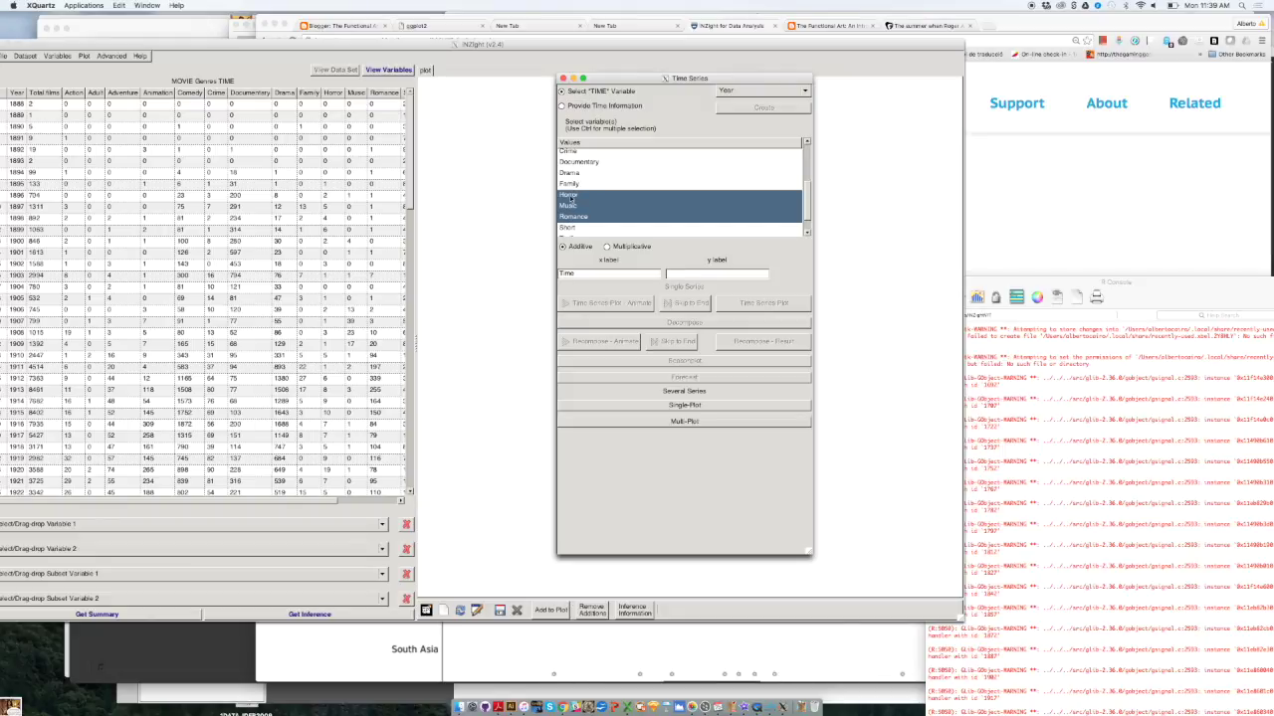
- Plot Horror, Music and Romance together in a Single-Plot and separately in a Multi-Plot, closing each plot window after viewing it
click(677, 407)
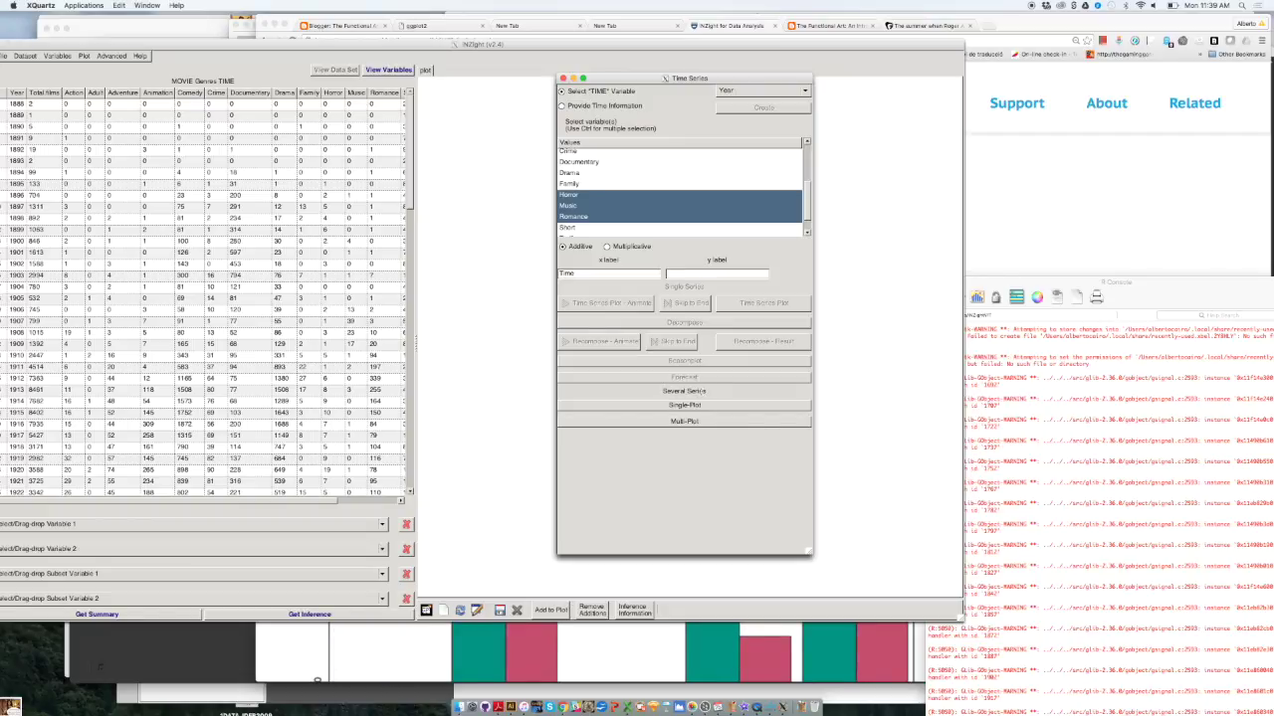
click(693, 406)
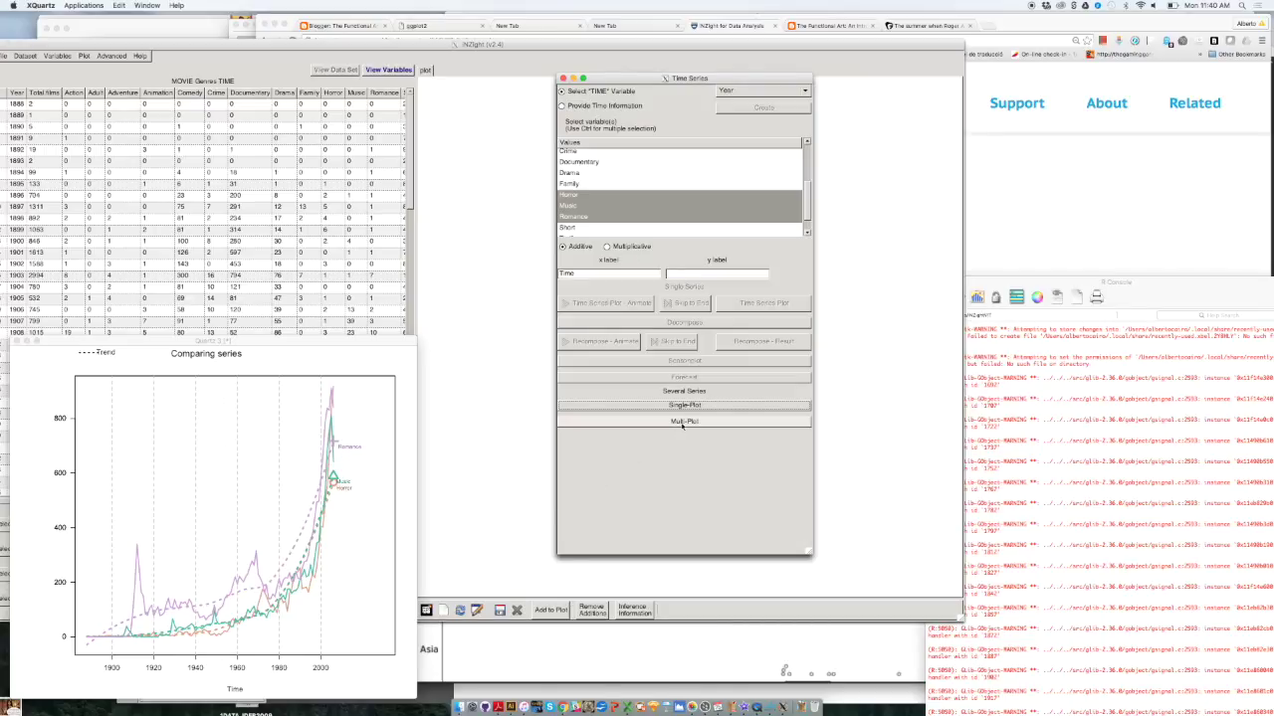
click(16, 342)
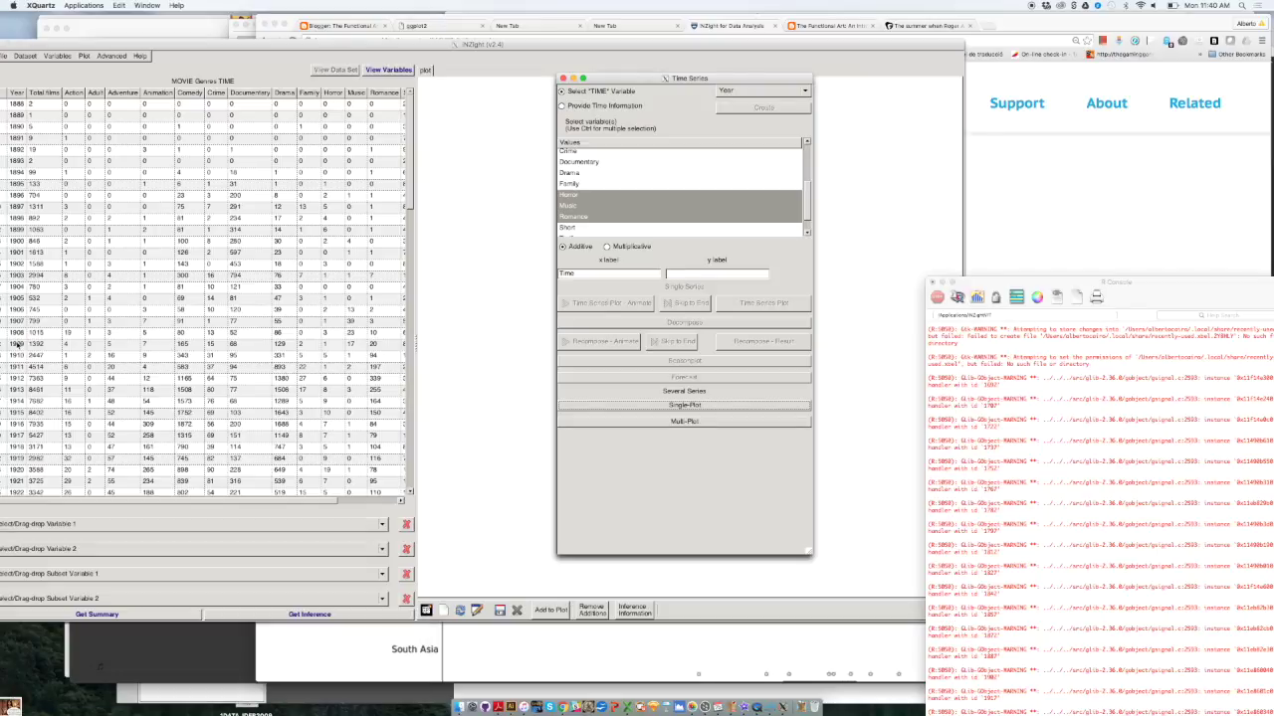
click(644, 421)
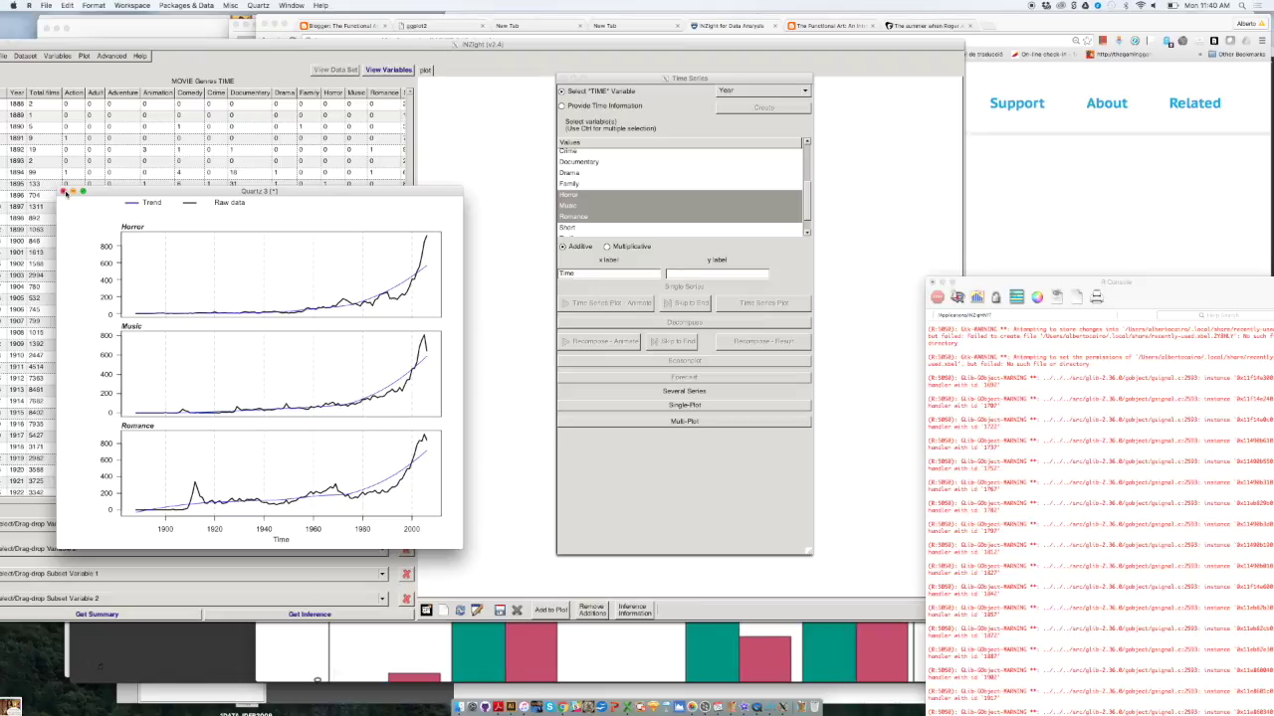
click(64, 192)
- Extend the variable selection from Horror through Western, draw all six genres in a Single-Plot, and close that plot window
click(808, 205)
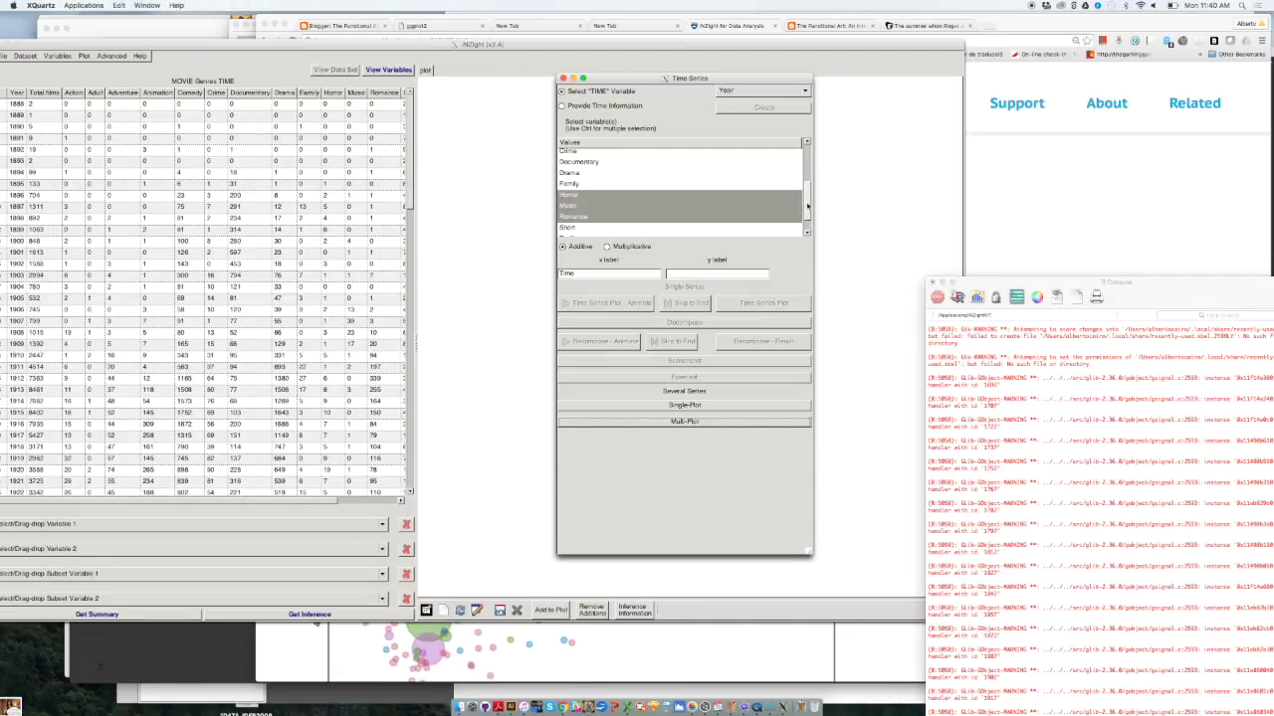
drag(808, 204, 807, 217)
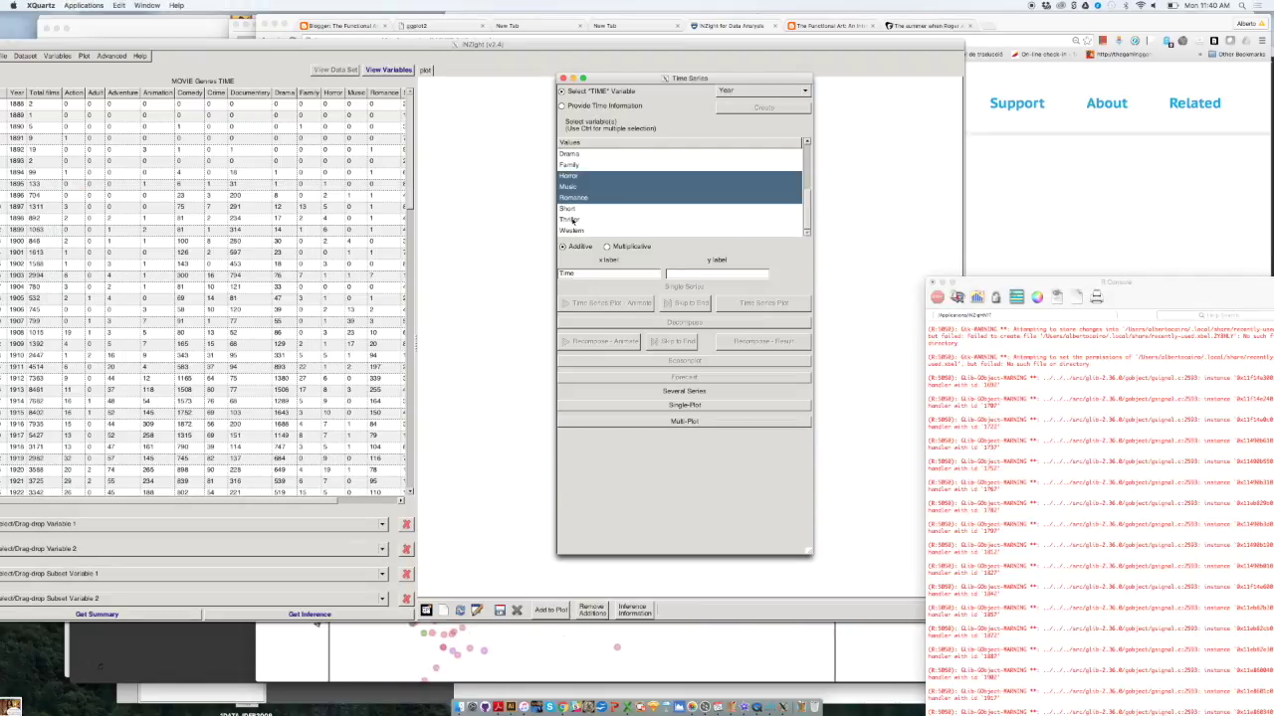
shift+click(716, 230)
click(659, 406)
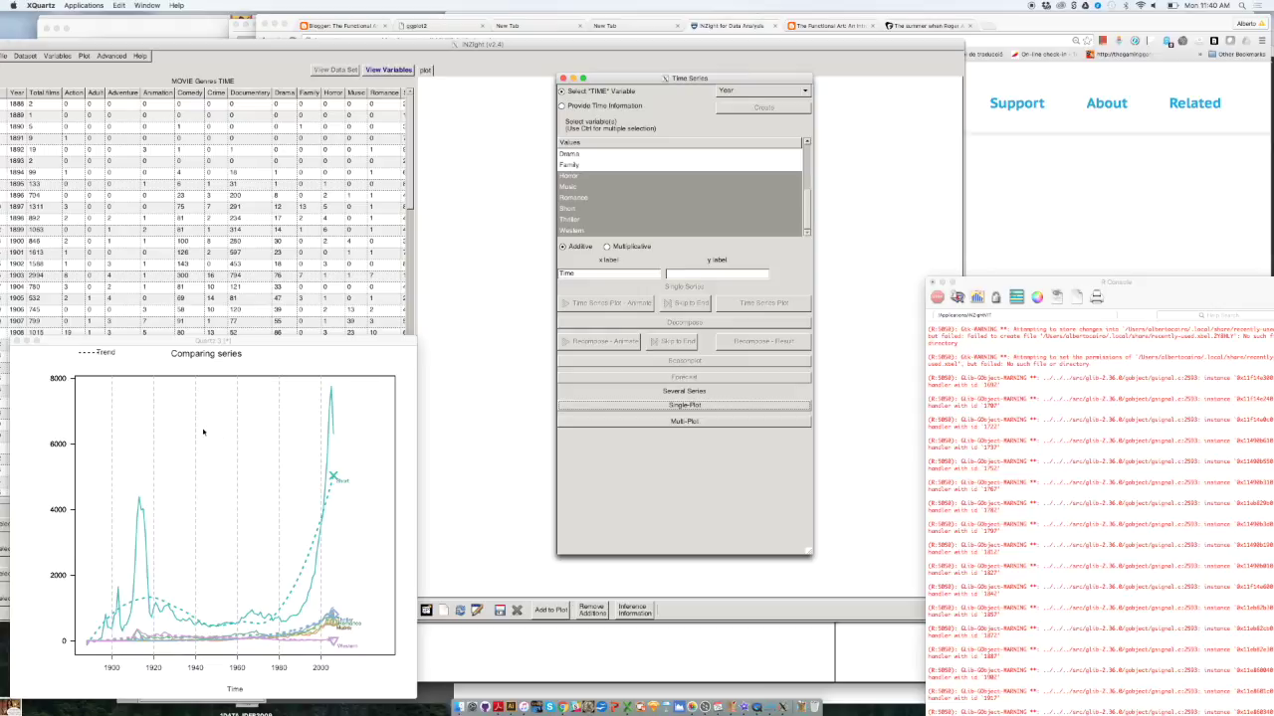
click(680, 433)
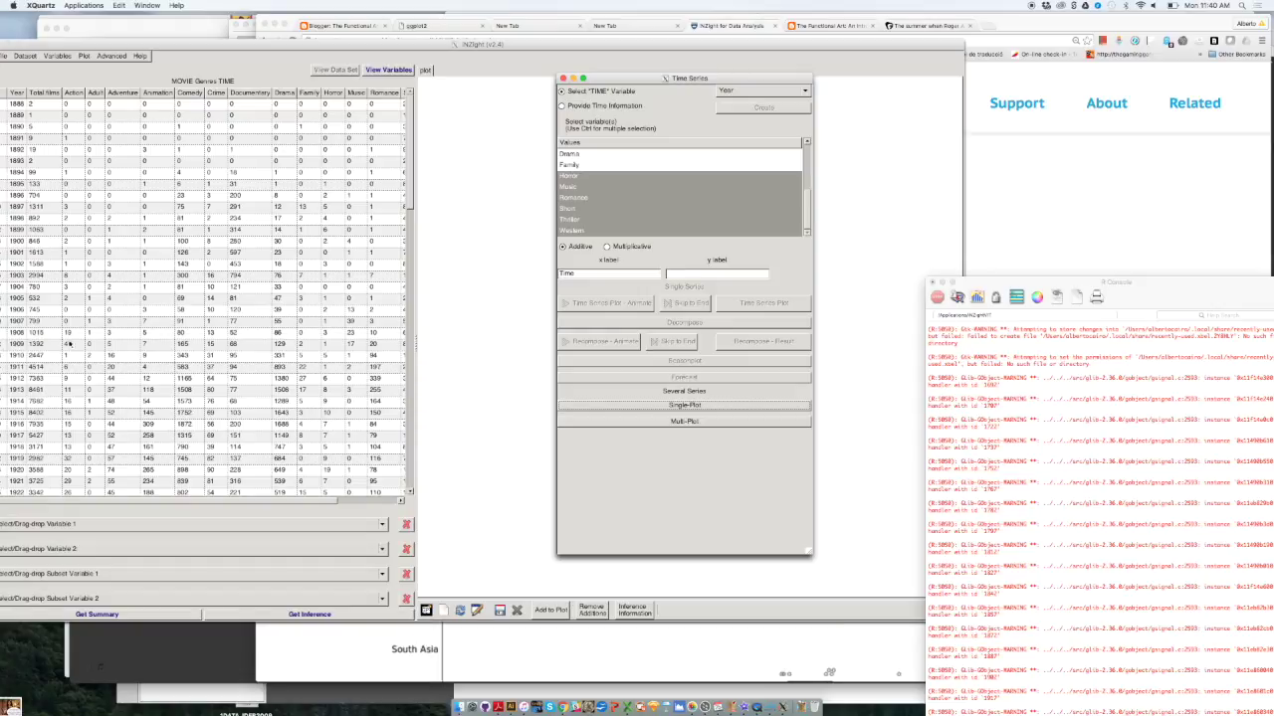
- Draw the six selected genres as a Multi-Plot, enlarge the plot window to examine the trends, and close it
click(684, 422)
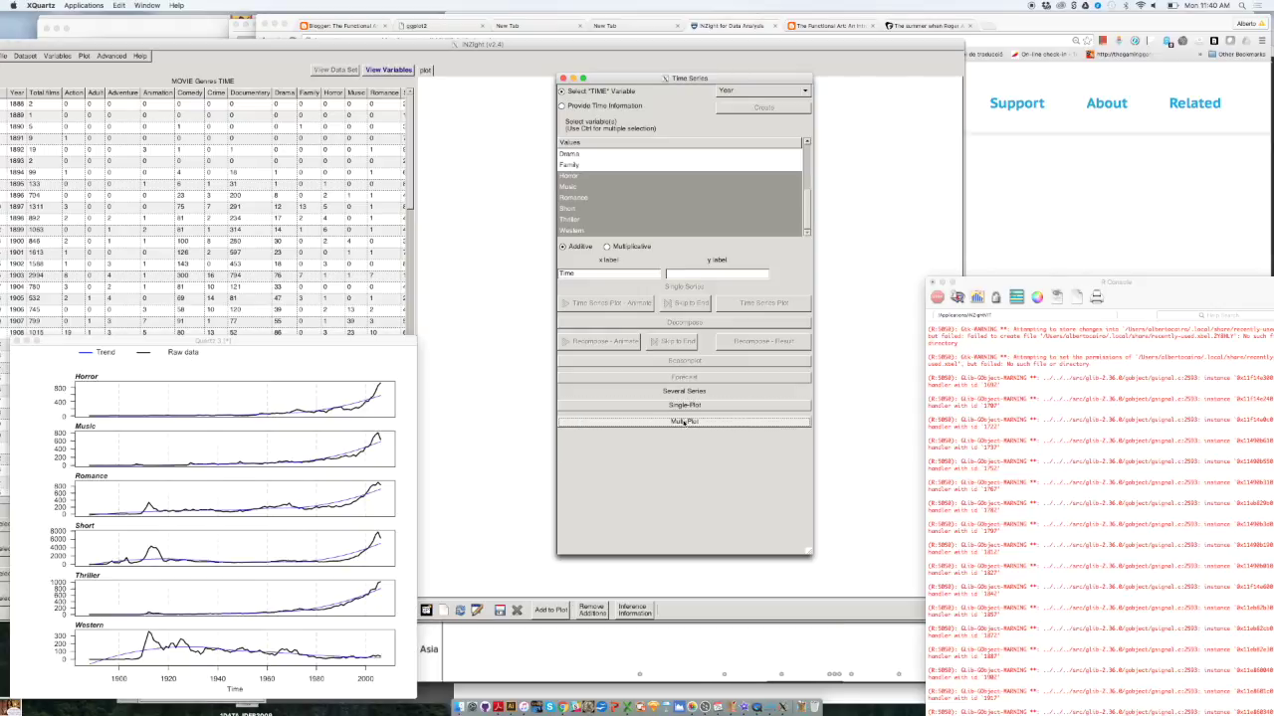
drag(366, 340, 387, 81)
drag(434, 436, 517, 672)
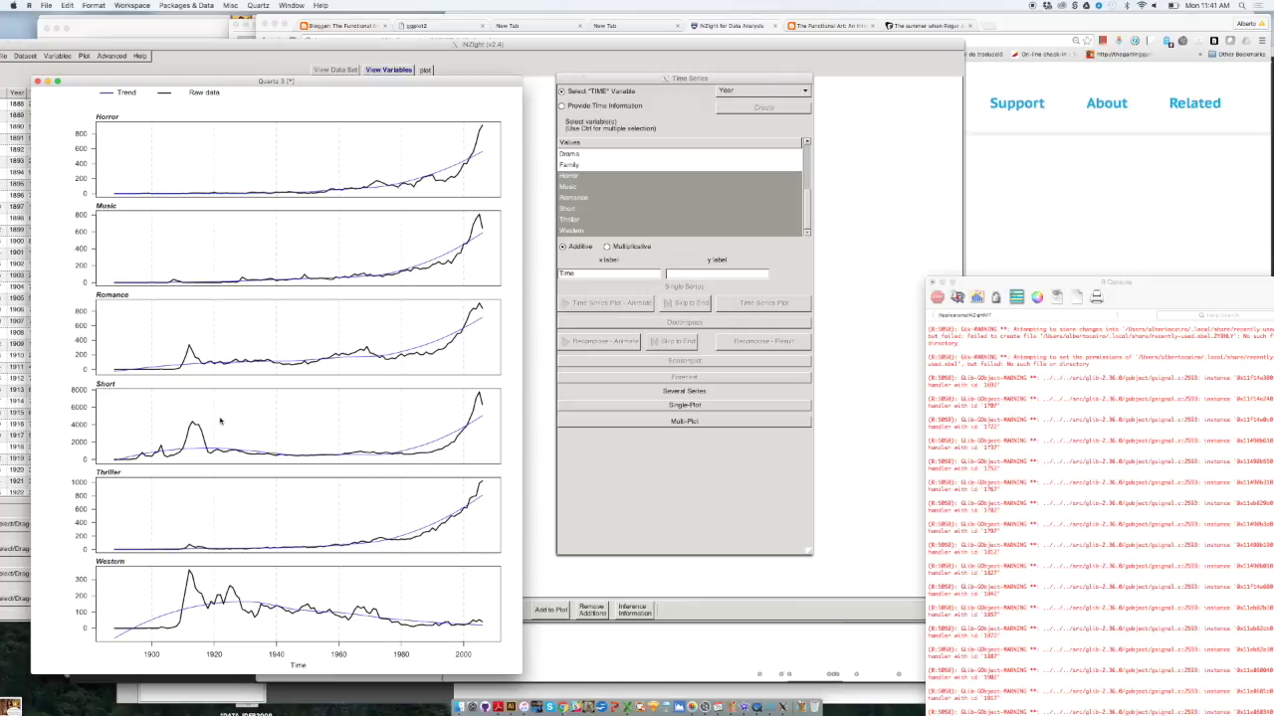
click(37, 80)
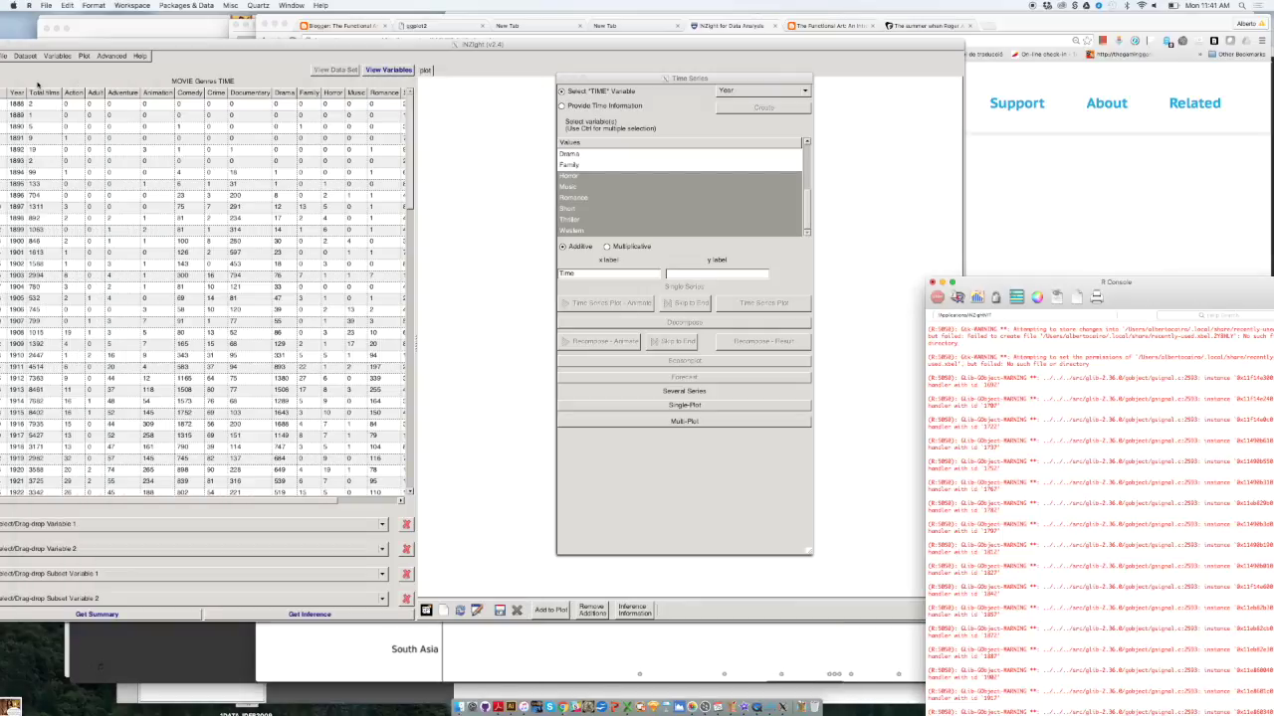
- Close the Time Series window and widen the main window's data table area so that all genre columns fit
click(561, 78)
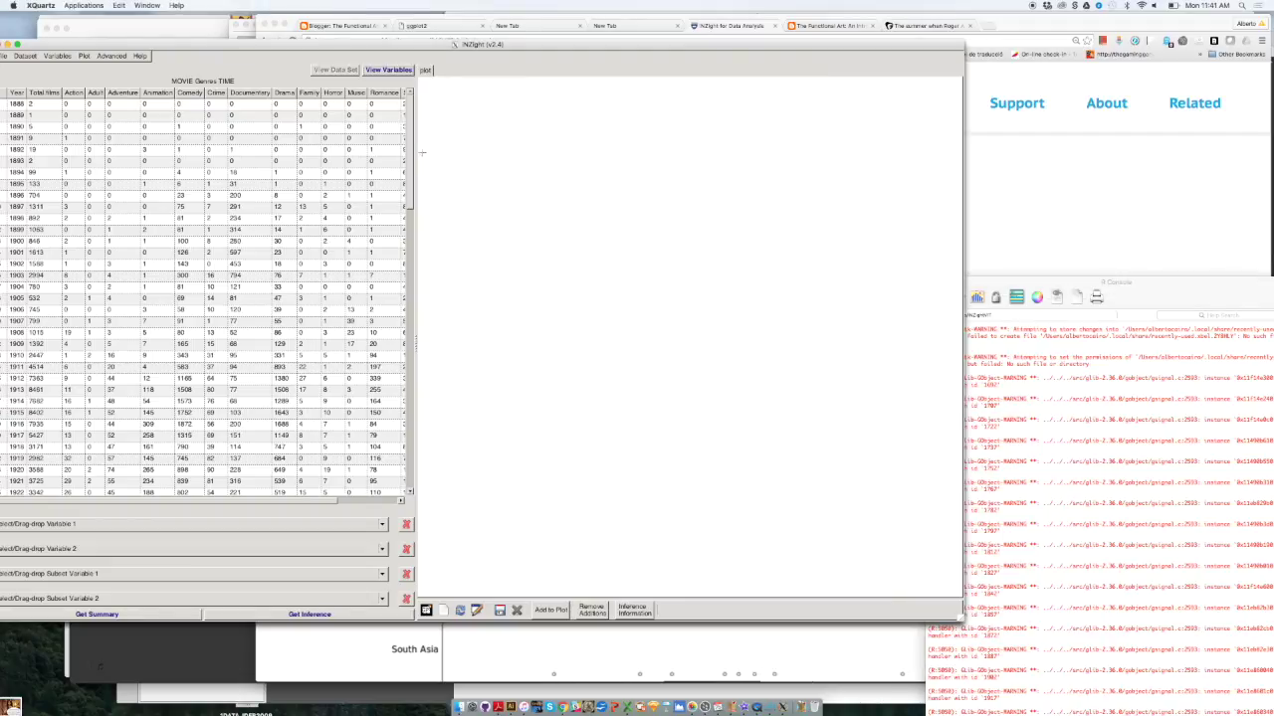
drag(418, 151, 570, 180)
drag(428, 46, 463, 20)
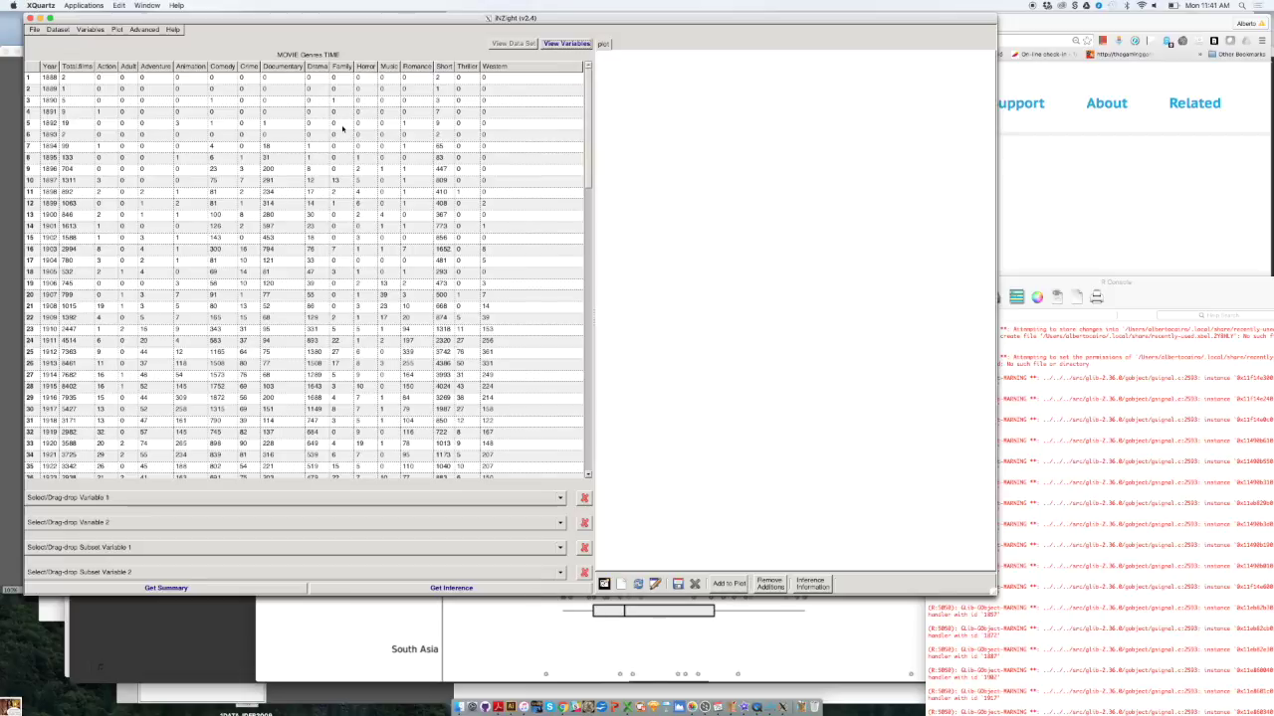
- Start creating a new computed variable in the movie genres dataset and name it PERCENTAGEWestern
click(91, 29)
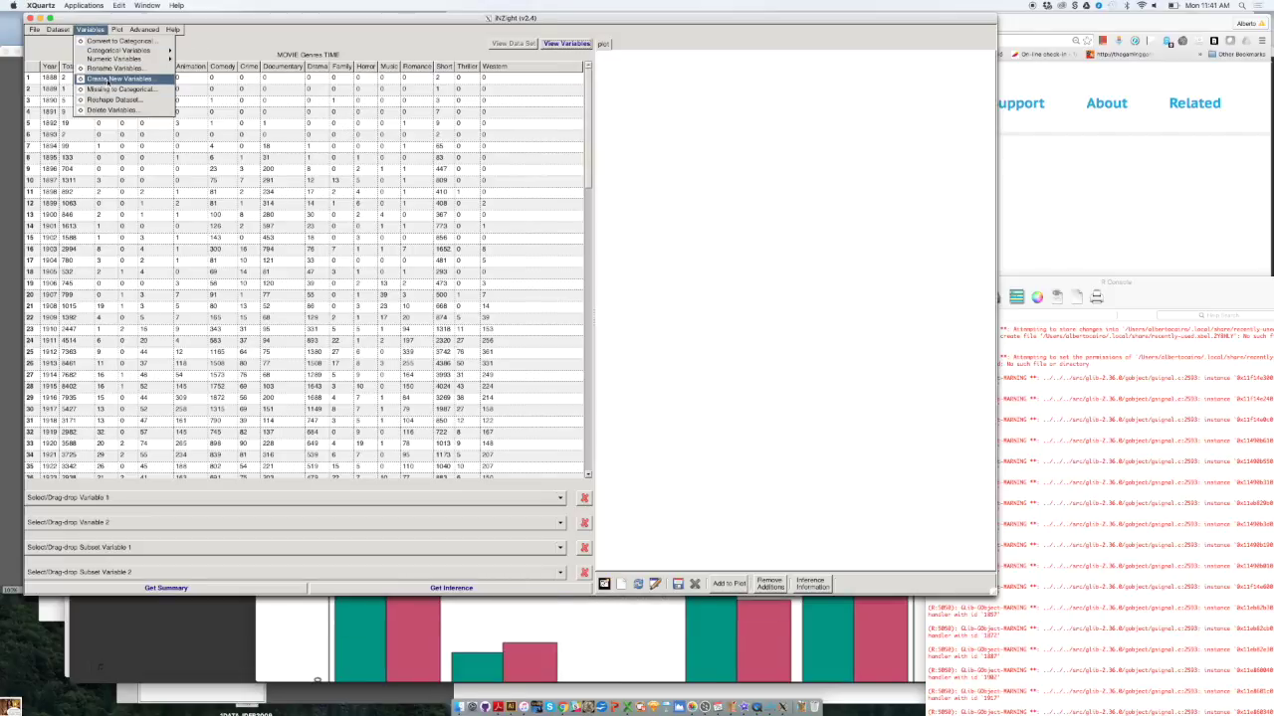
click(119, 77)
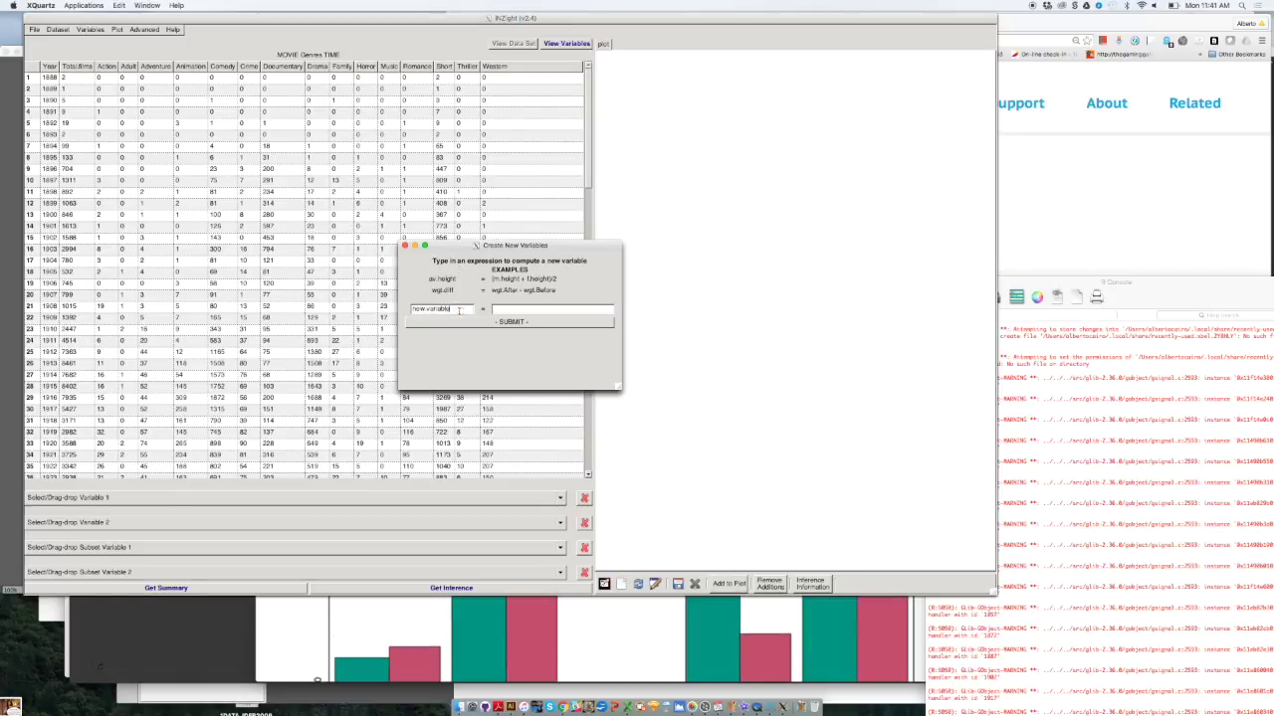
text(WesternPERat)
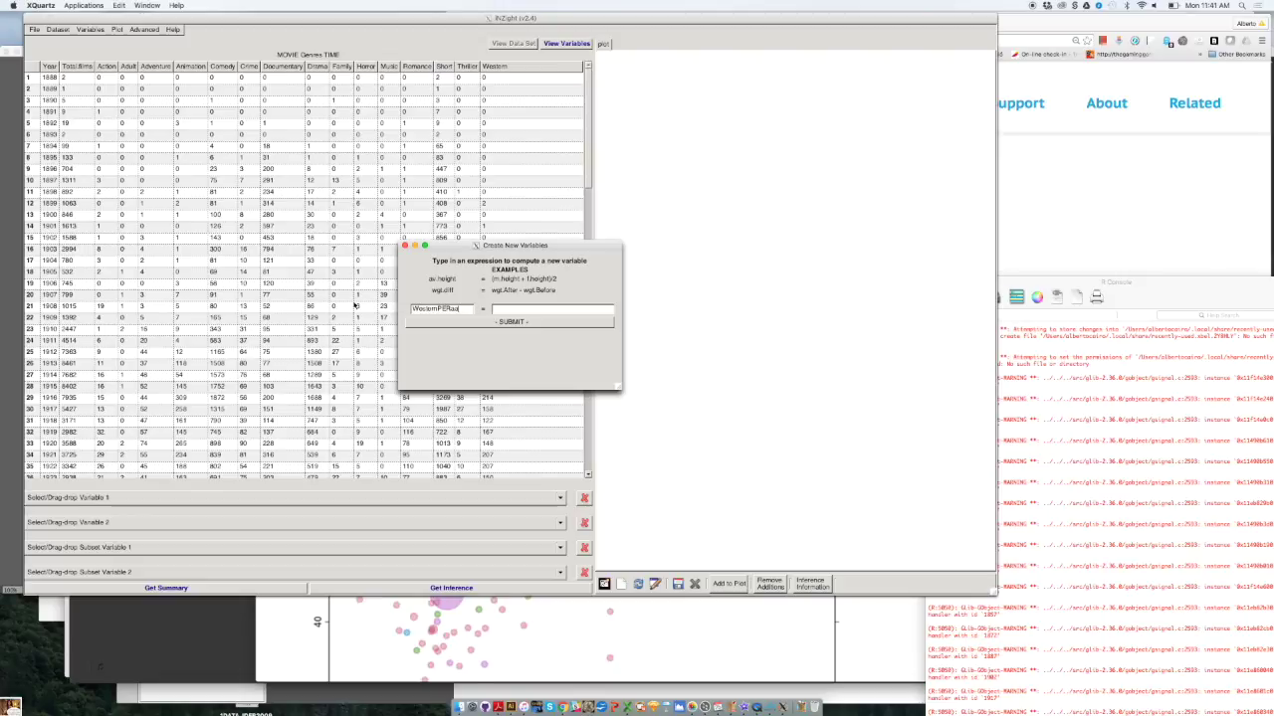
drag(468, 309, 374, 305)
text(P)
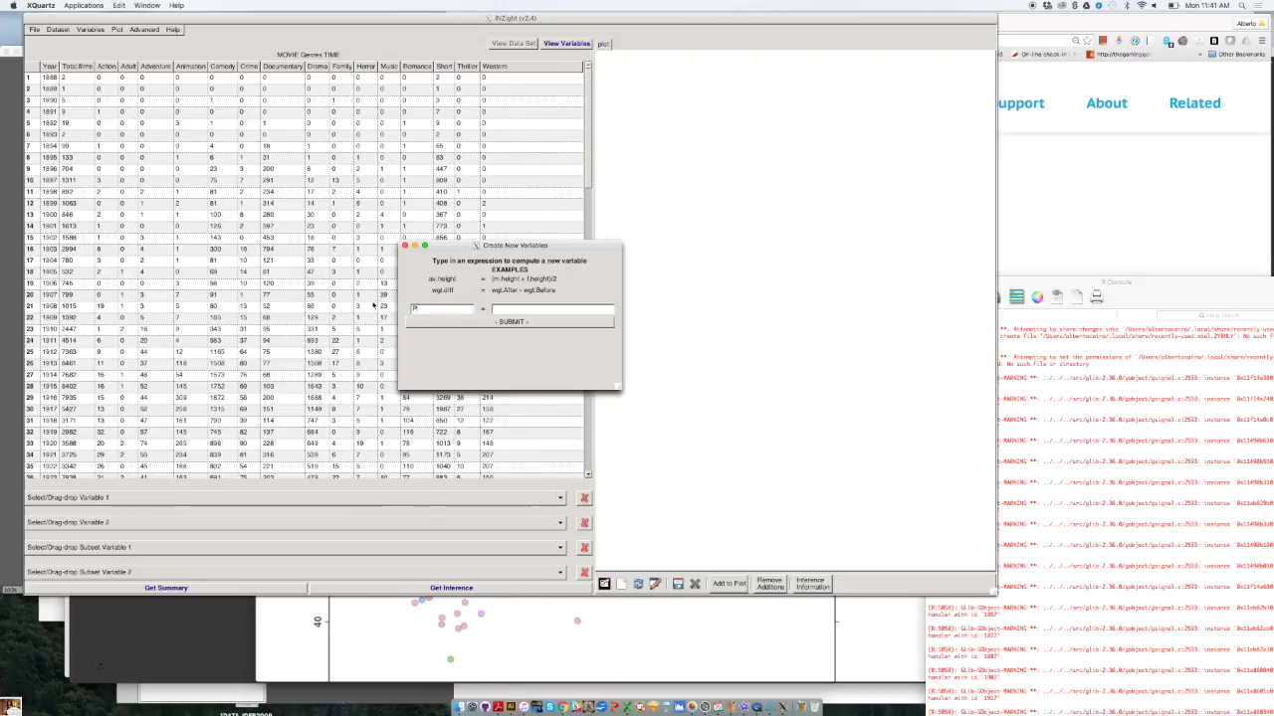
text(ERCENTAGEW)
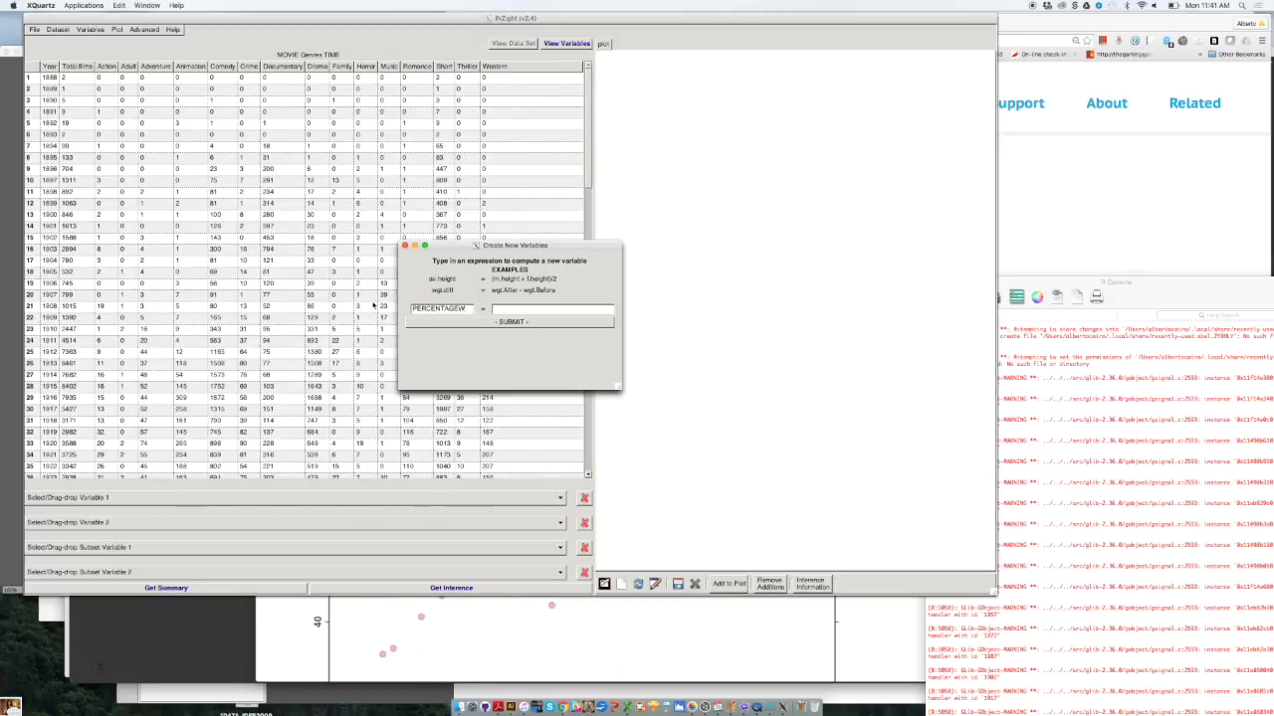
text(estern)
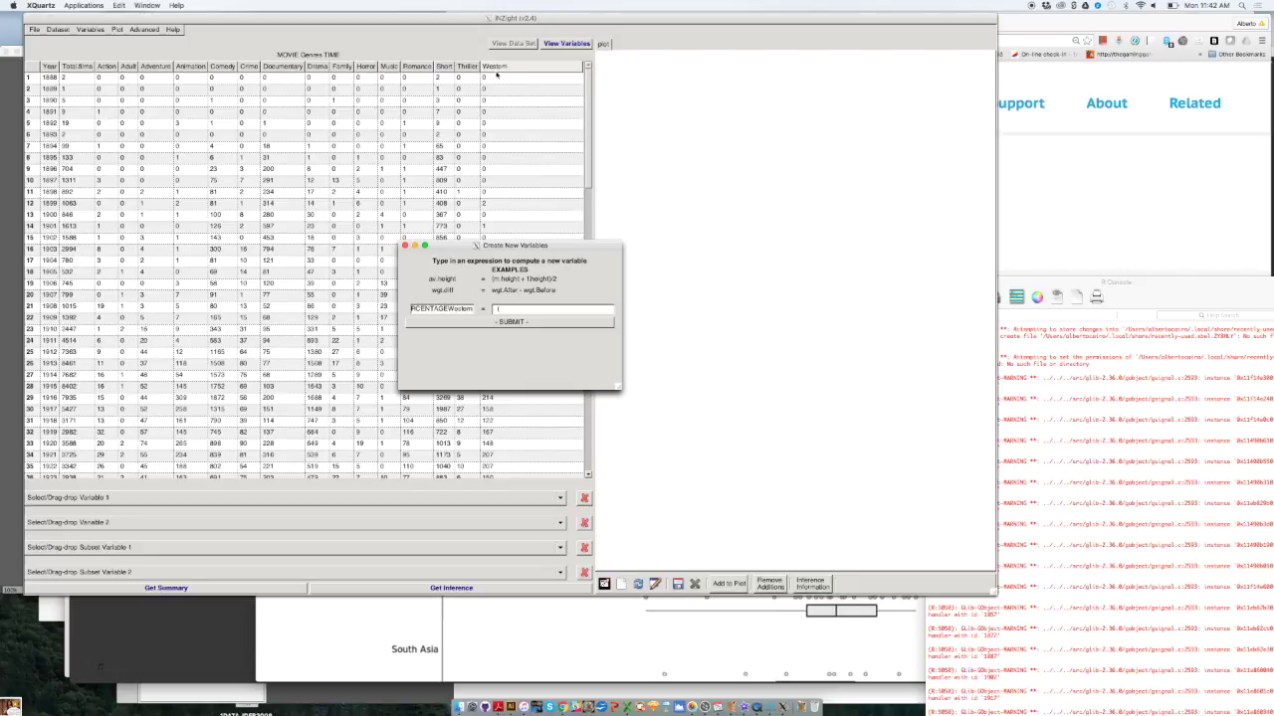
- Define the new variable's expression as (Western/Total.films)*100, submit it, and dismiss the resulting message
text(Wester)
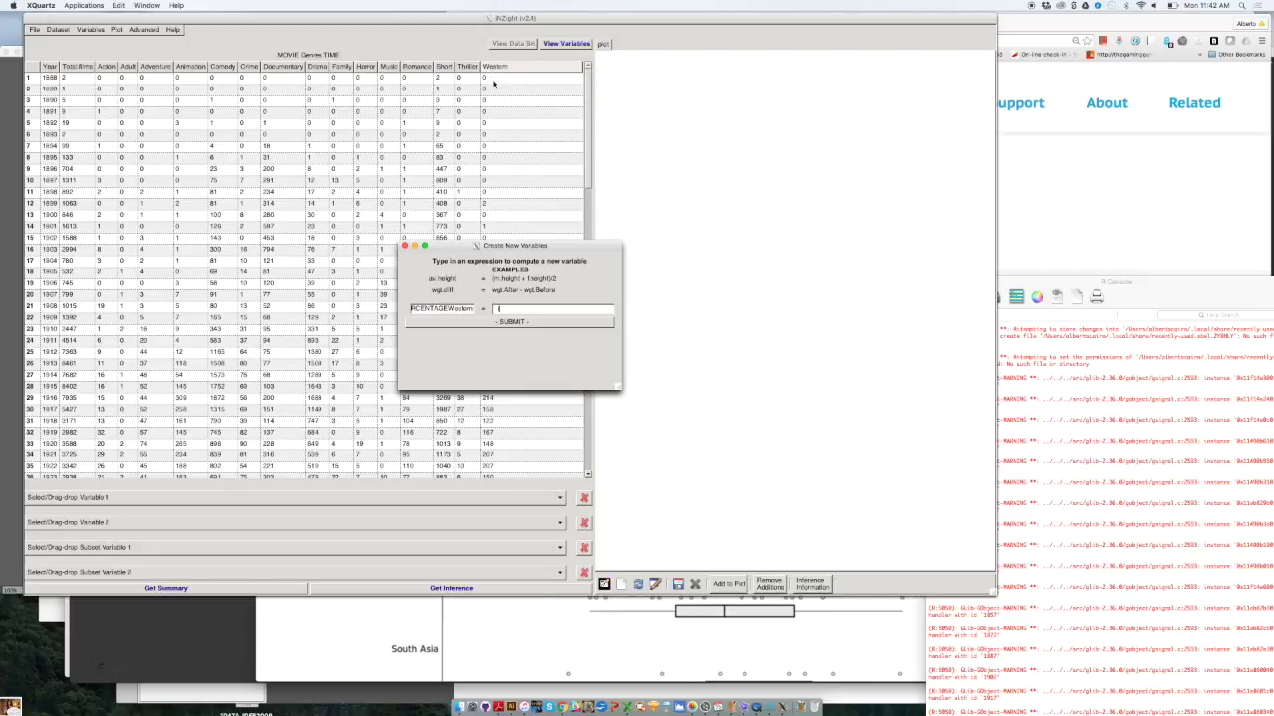
text(n/)
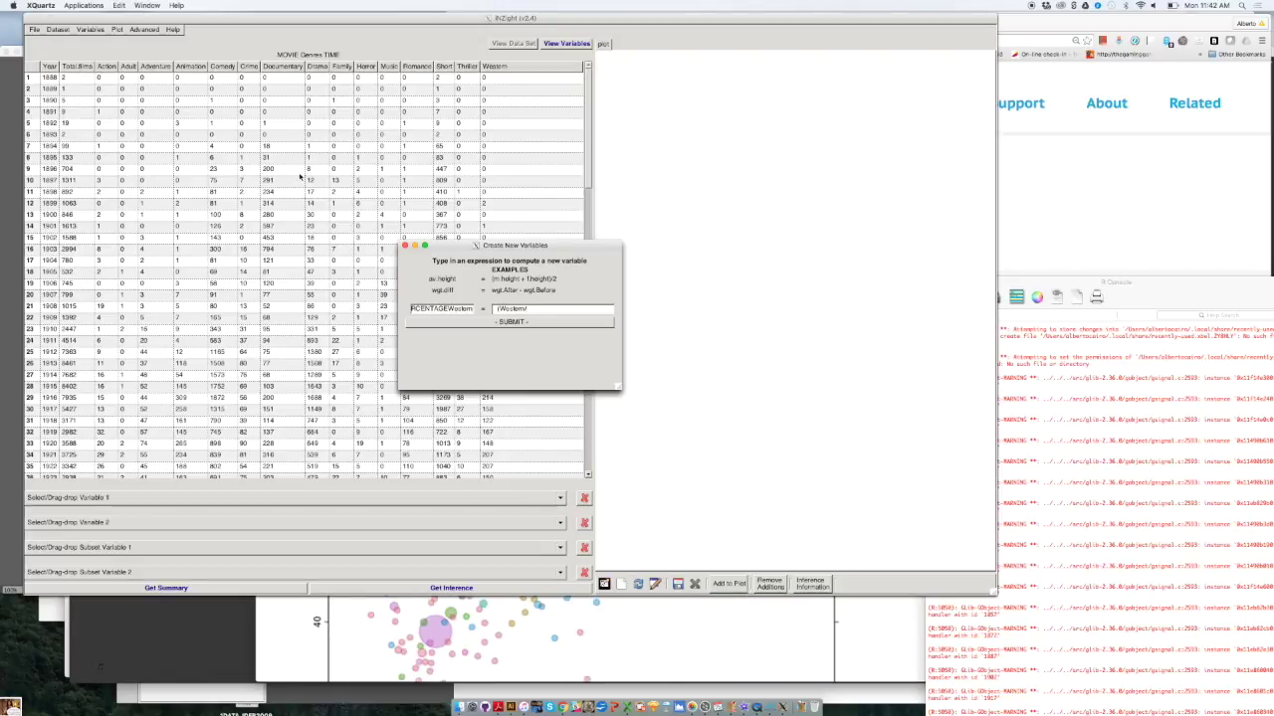
text(To)
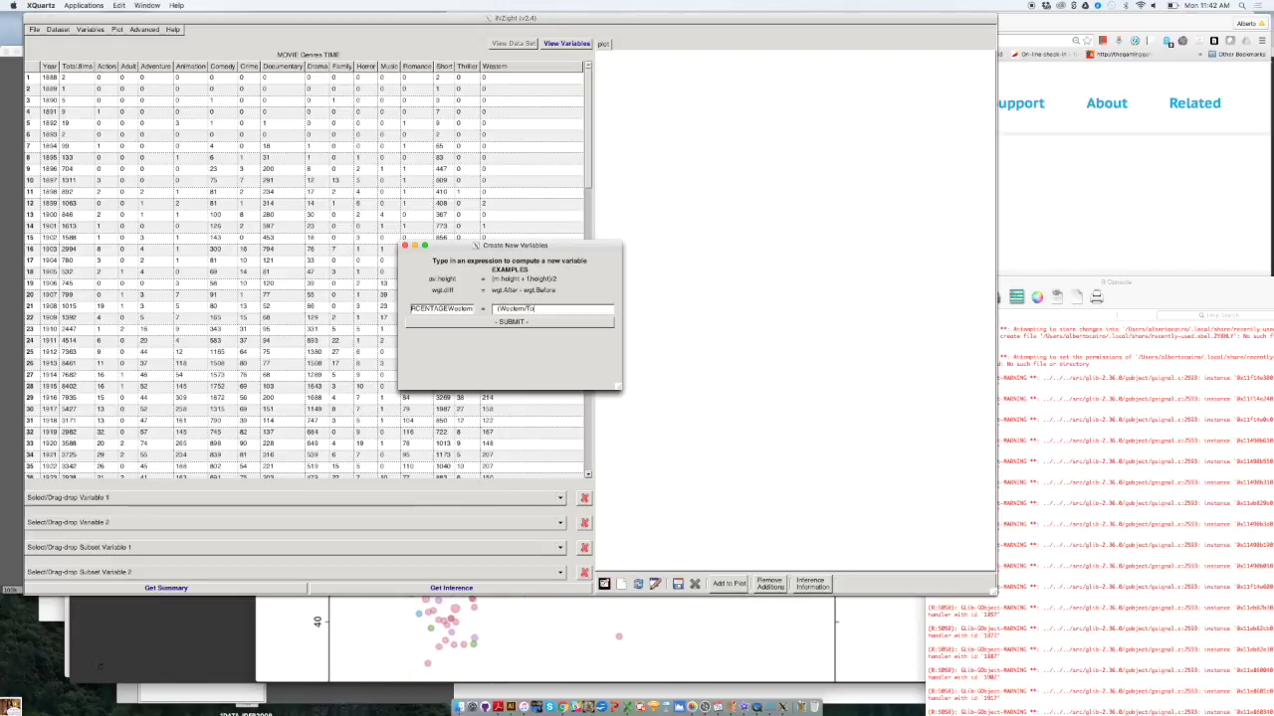
text(tal).films)
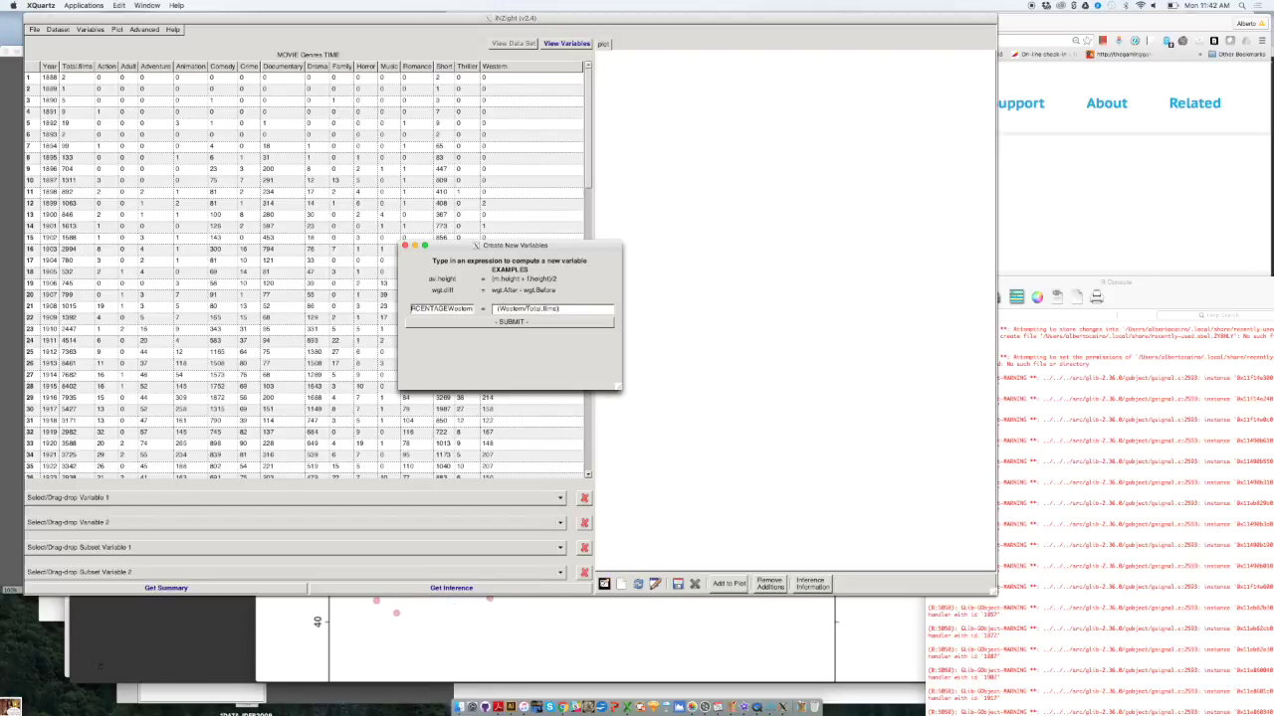
text(*100)
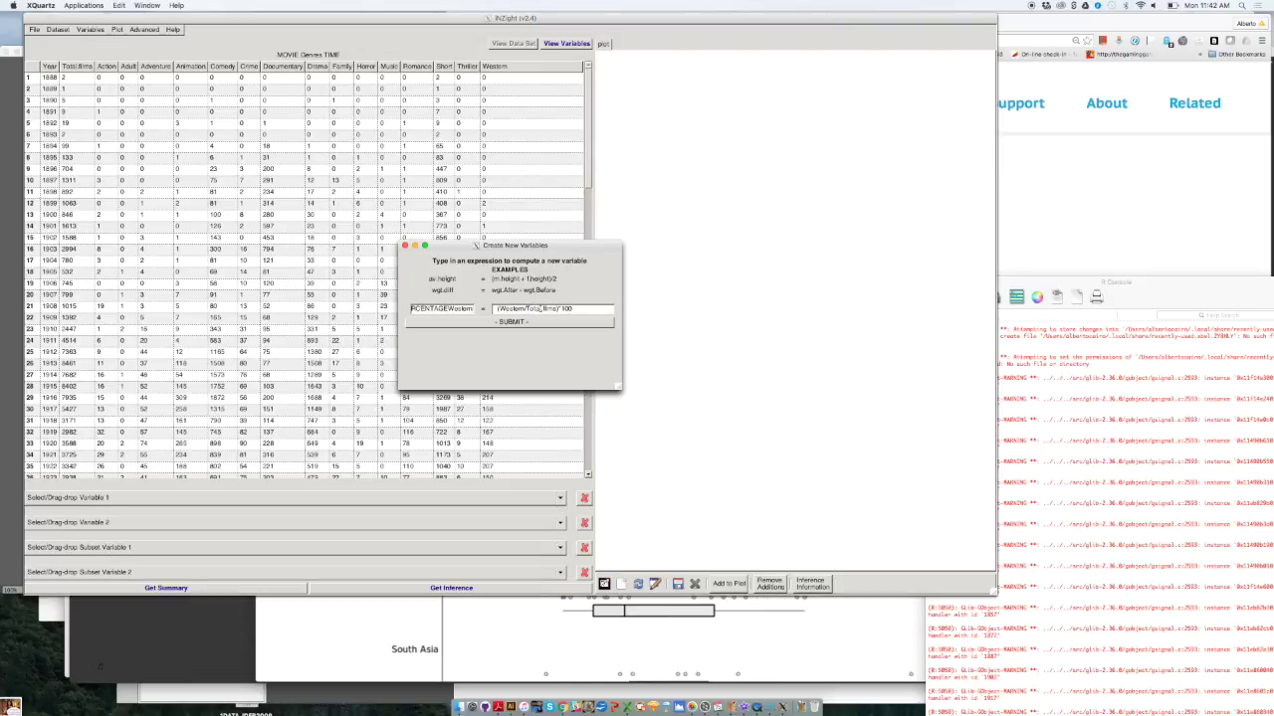
click(563, 322)
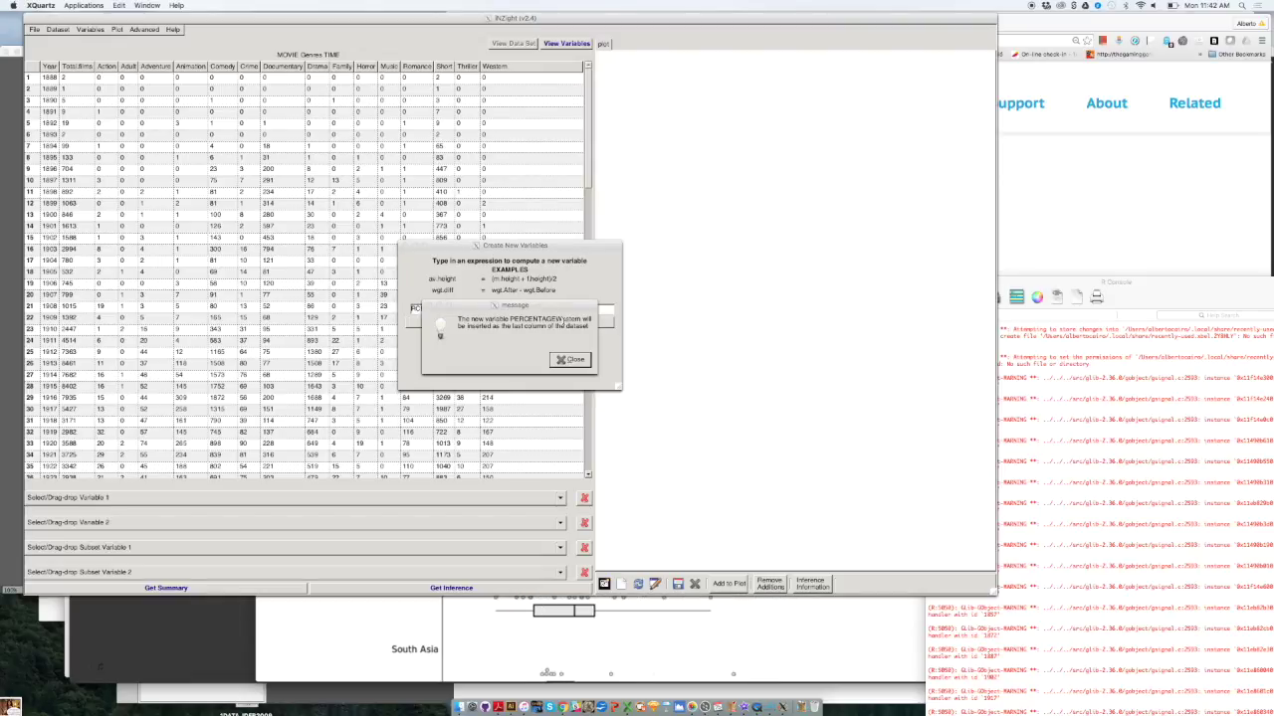
click(571, 358)
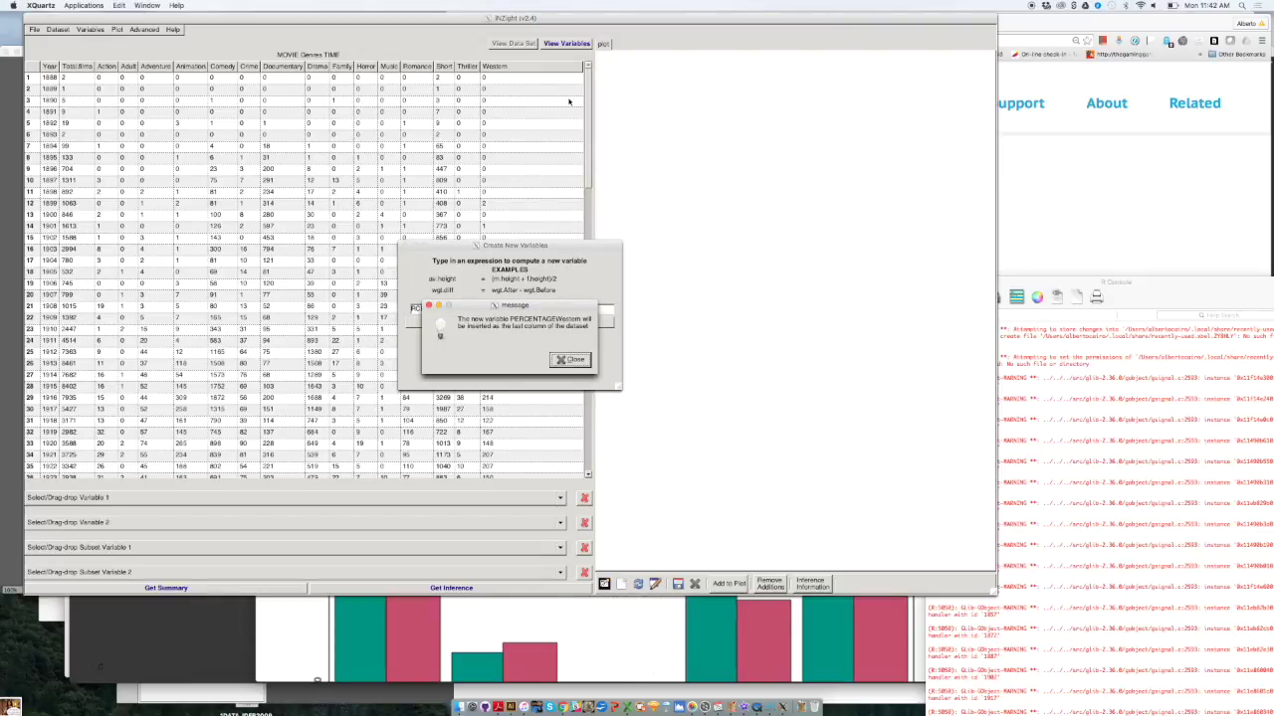
click(569, 359)
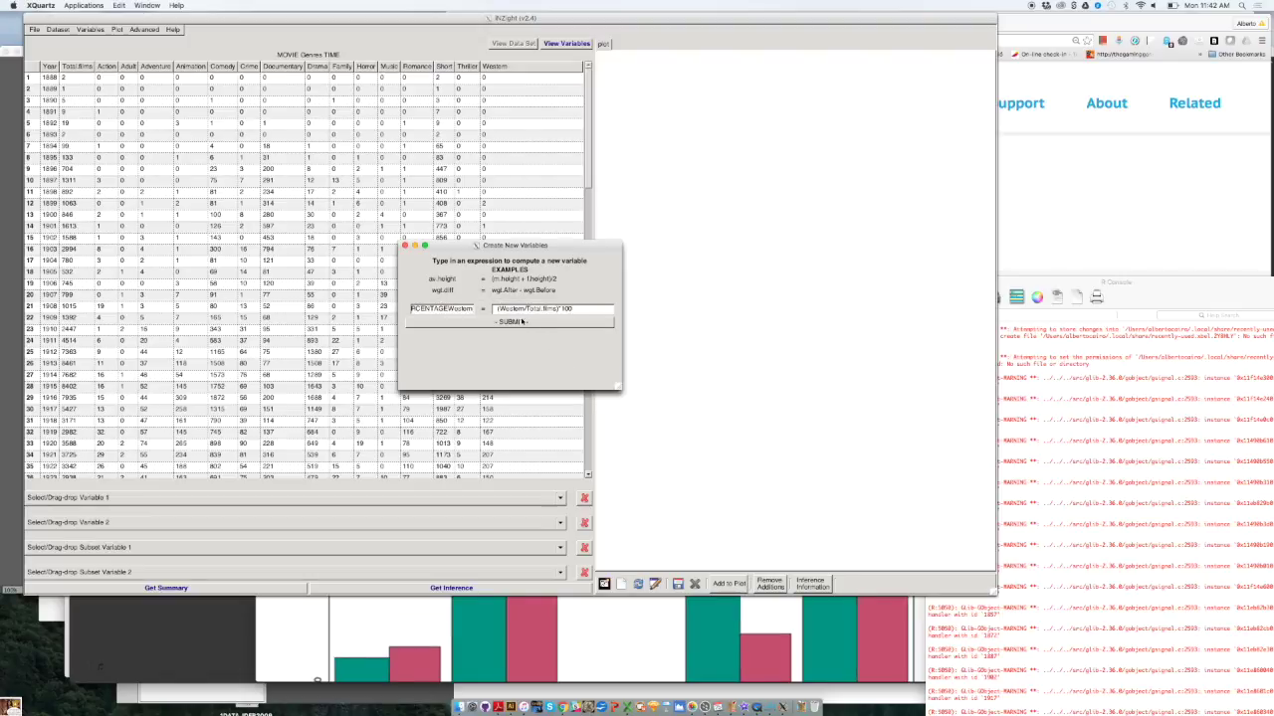